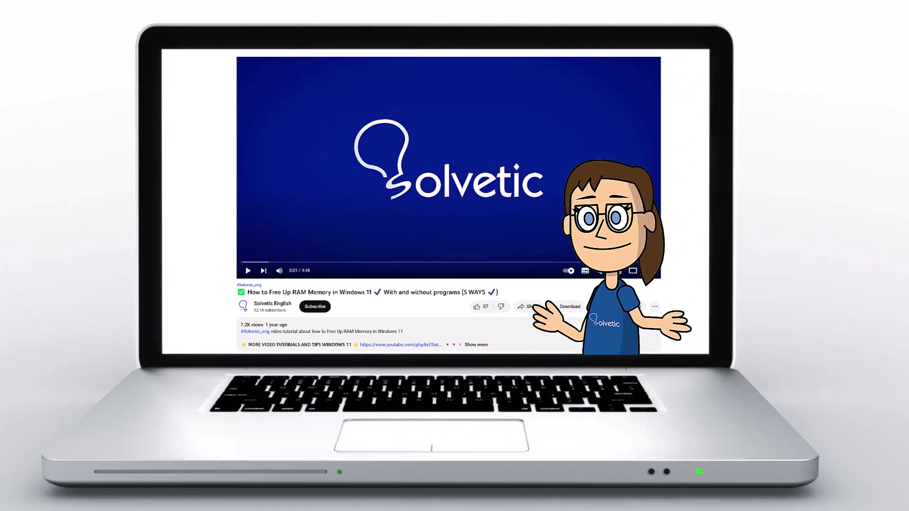
{"action": "left_click", "coordinate": [483, 346]}
{"action": "scroll", "coordinate": [449, 204], "scroll_direction": "down", "scroll_amount": 3}
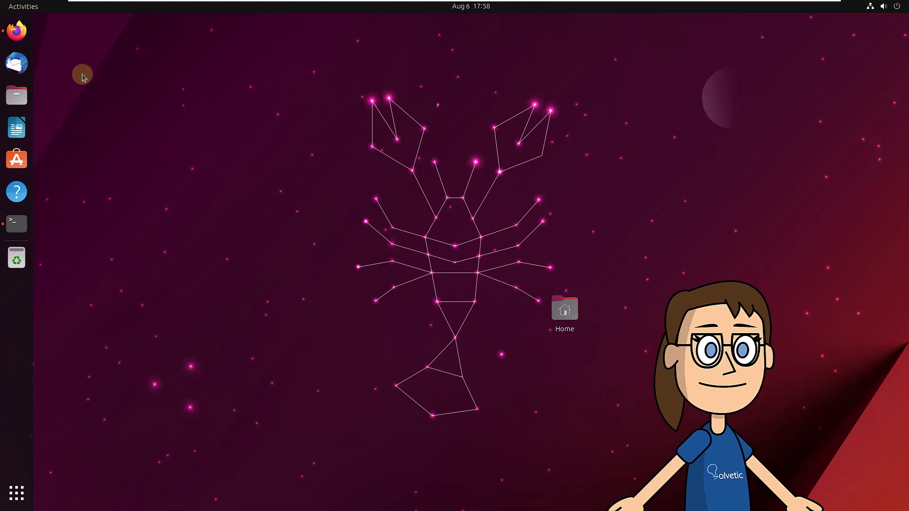
Switch to Firefox, download the Ubuntu installer of the GPT4All desktop chat client, and close the browser
{"action": "left_click", "coordinate": [17, 42]}
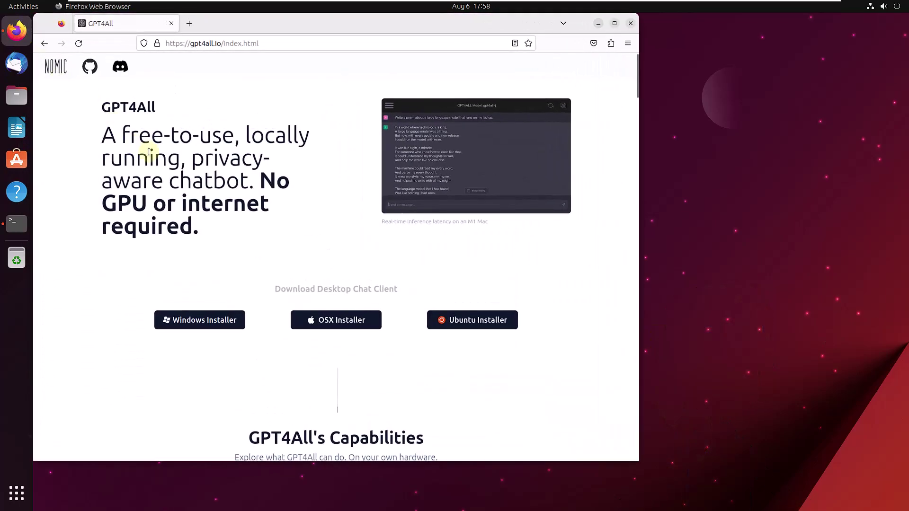
{"action": "left_click", "coordinate": [456, 326]}
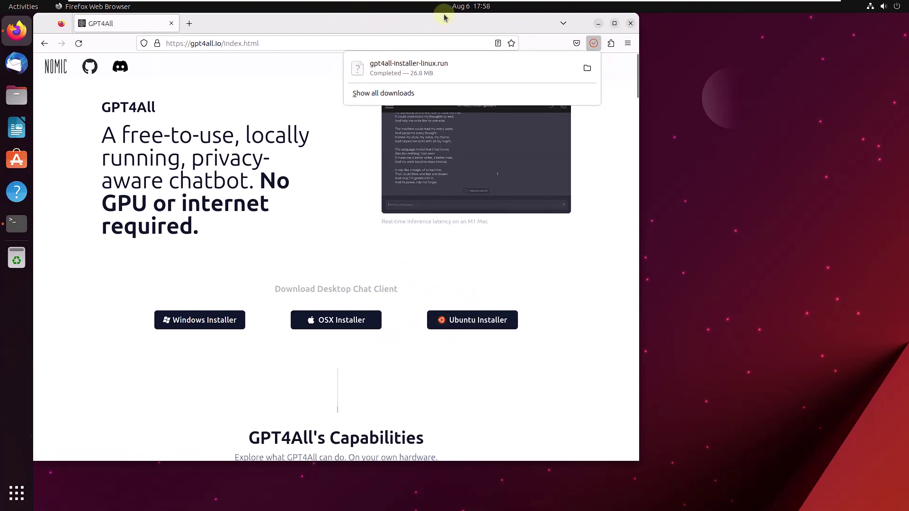
{"action": "left_click", "coordinate": [632, 24]}
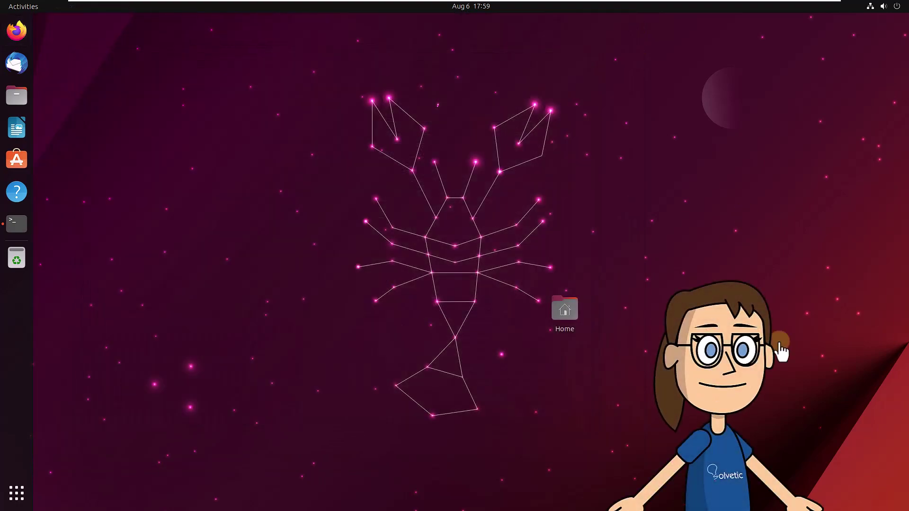
Switch to the Terminal and list the contents of the home directory
{"action": "left_click", "coordinate": [16, 223]}
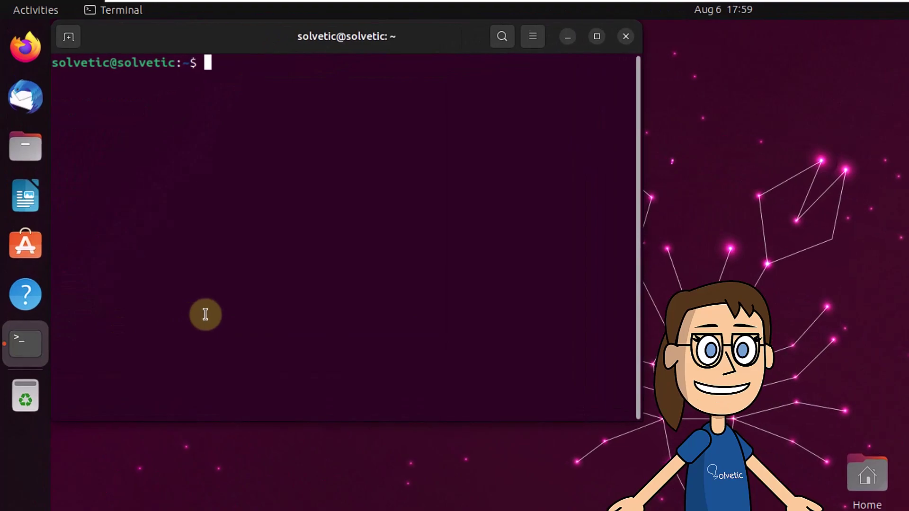
{"action": "type", "text": "cd"}
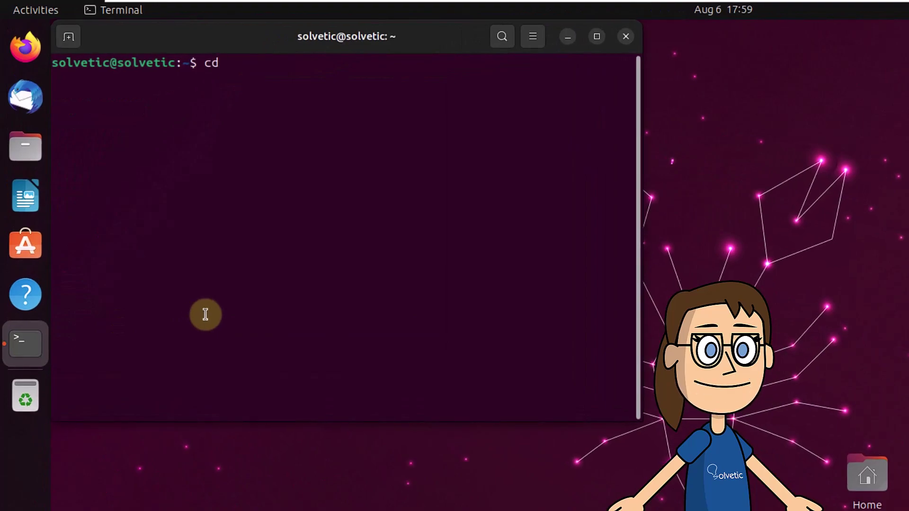
{"action": "key", "text": "BackSpace"}
{"action": "key", "text": "BackSpace"}
{"action": "type", "text": "ls"}
{"action": "key", "text": "Return"}
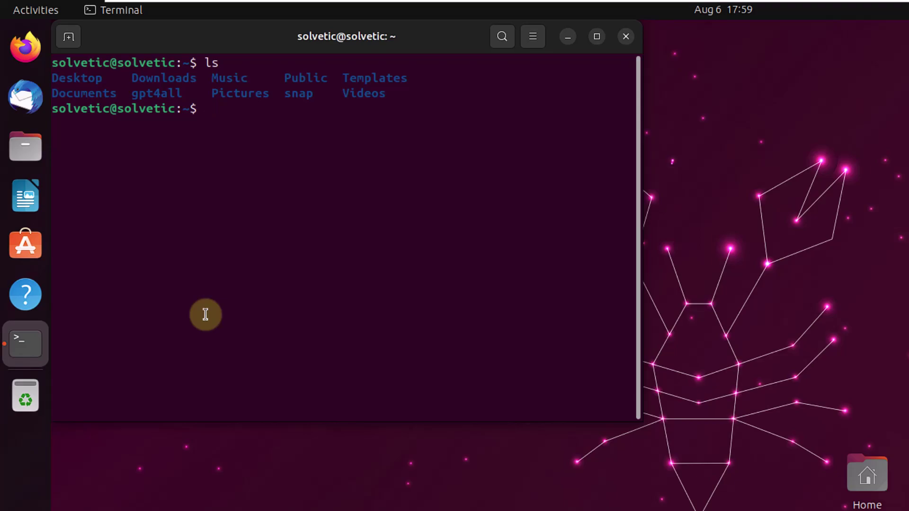
Change to the gpt4all directory, list its files, and clear the terminal output
{"action": "type", "text": "cd gpt4all/"}
{"action": "key", "text": "Return"}
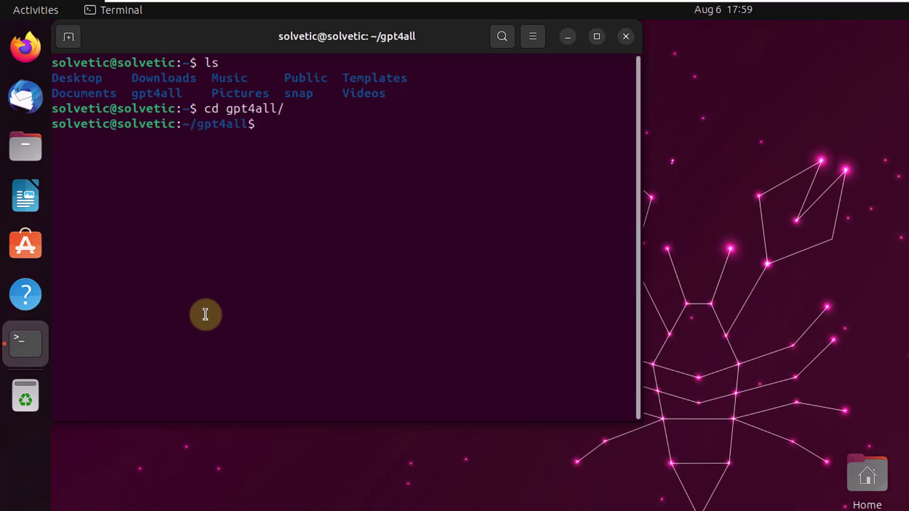
{"action": "type", "text": "ls"}
{"action": "key", "text": "Return"}
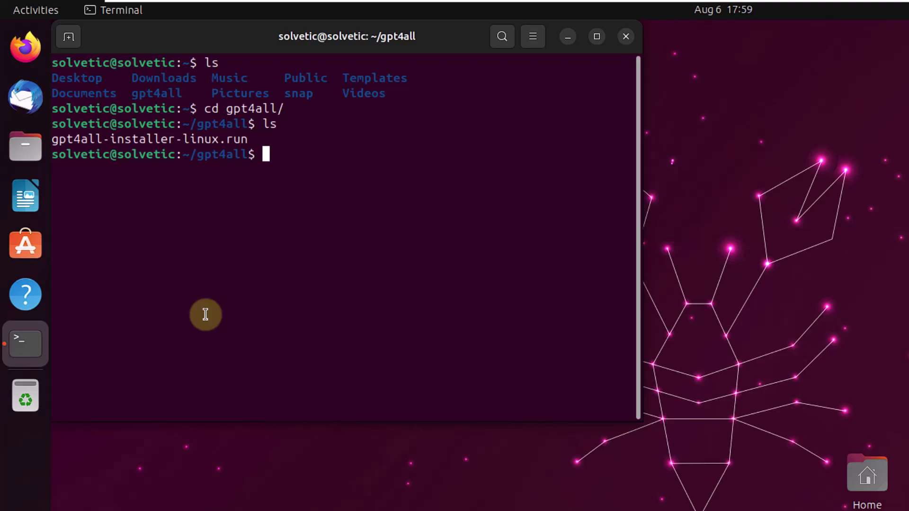
{"action": "type", "text": "clear"}
{"action": "key", "text": "Return"}
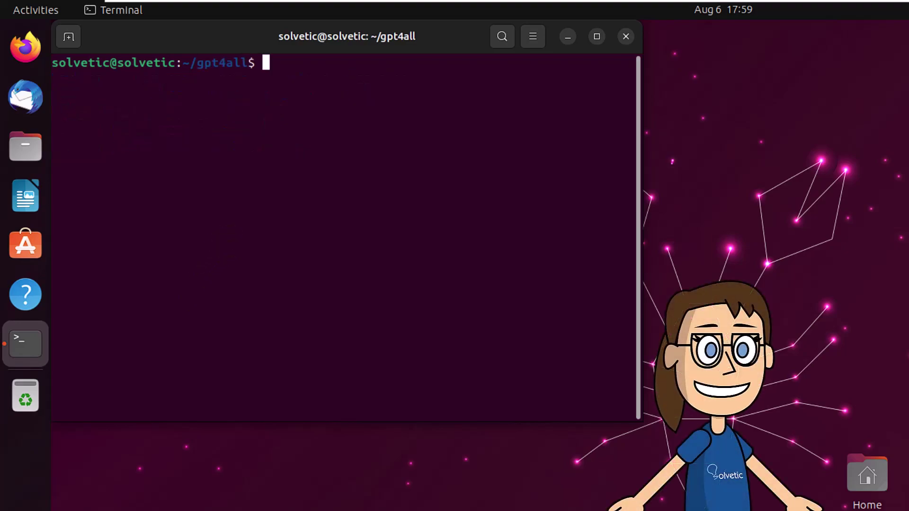
Make gpt4all-installer-linux.run executable using sudo chmod +x, entering the account password, and clear the terminal output
{"action": "type", "text": "sudo "}
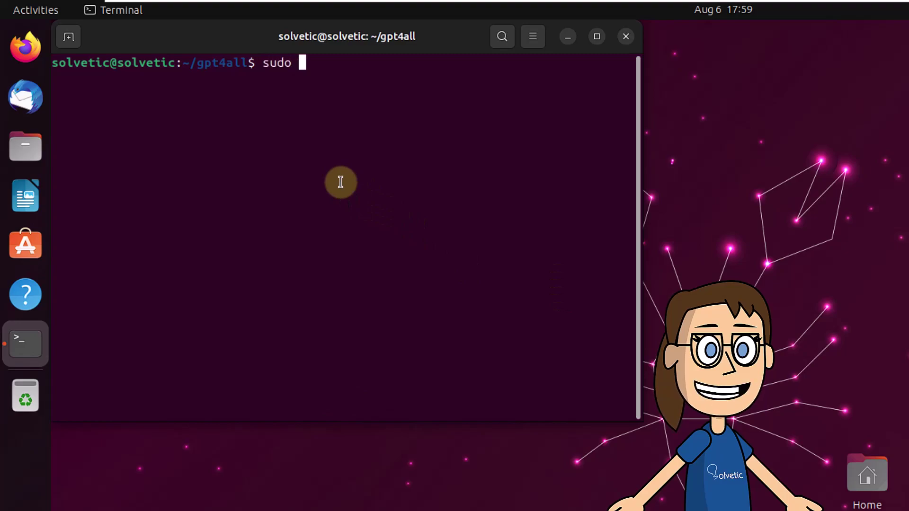
{"action": "type", "text": "chmod +c"}
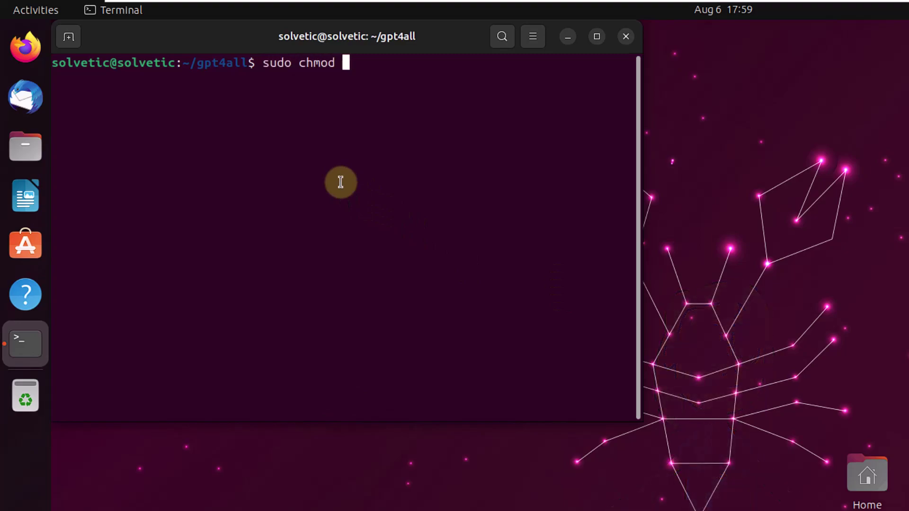
{"action": "key", "text": "BackSpace"}
{"action": "key", "text": "BackSpace"}
{"action": "type", "text": "x gp"}
{"action": "key", "text": "Tab"}
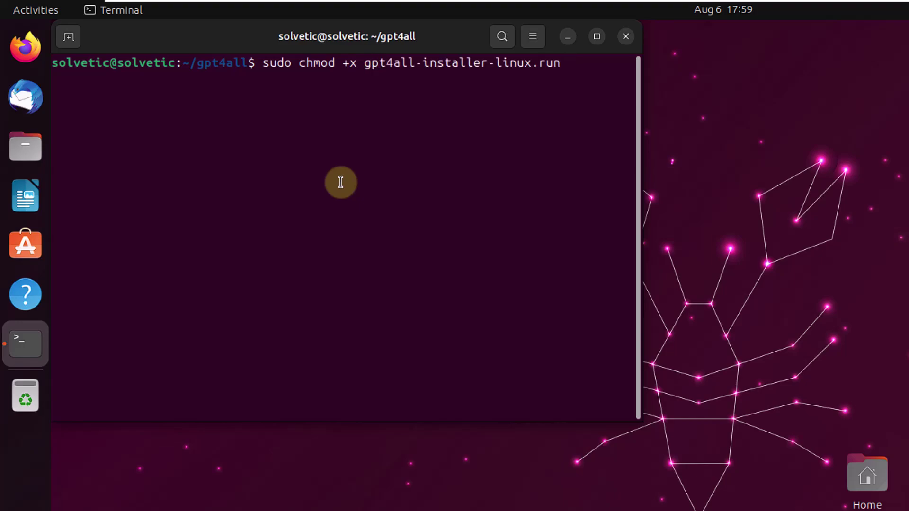
{"action": "key", "text": "Return"}
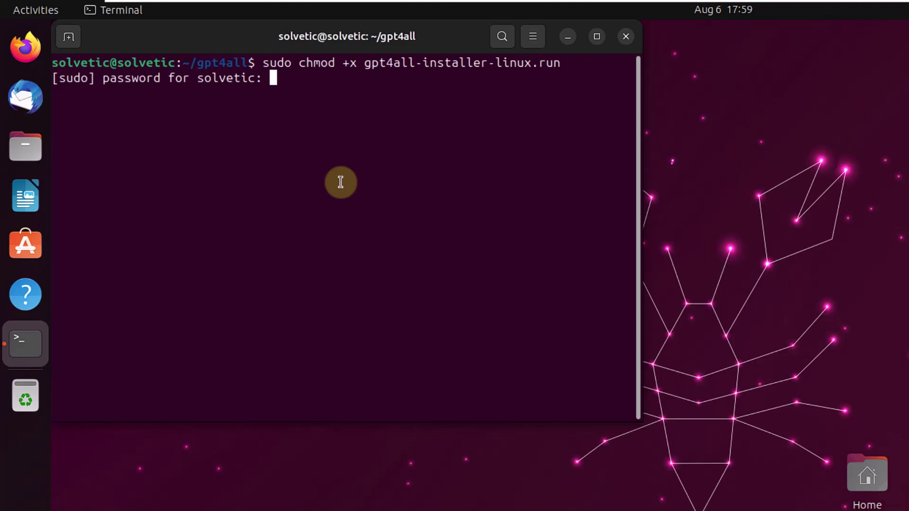
{"action": "key", "text": "Return"}
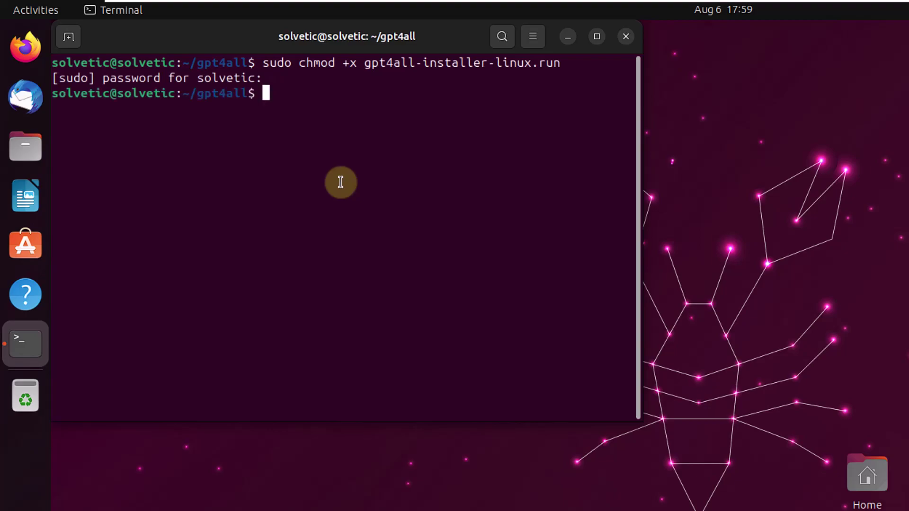
{"action": "type", "text": "clear"}
{"action": "key", "text": "Return"}
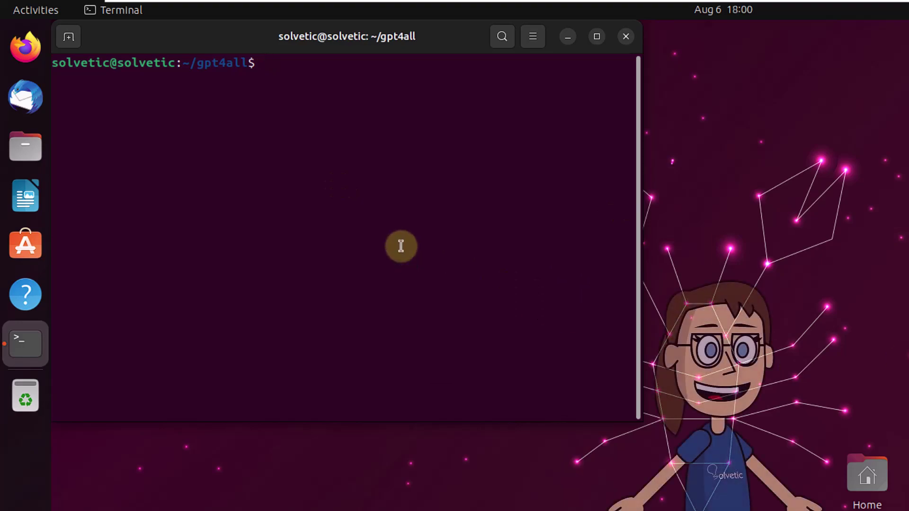
Try to run ./gpt4all-installer-linux.run with sudo, and clear the terminal output
{"action": "type", "text": "sudo ./g"}
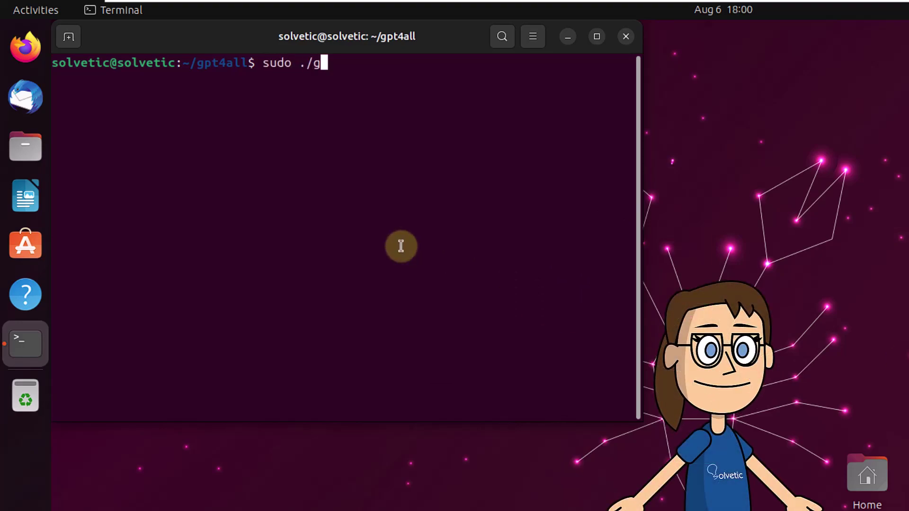
{"action": "key", "text": "Tab"}
{"action": "key", "text": "BackSpace"}
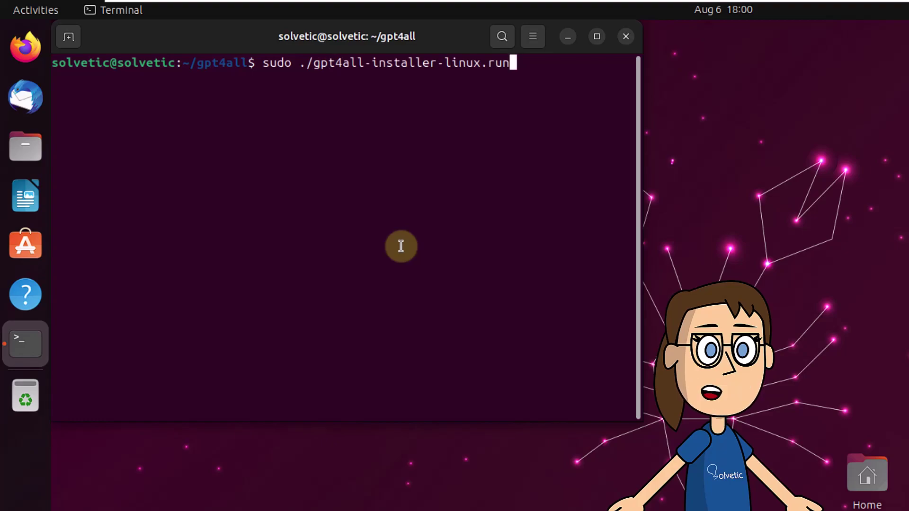
{"action": "key", "text": "Return"}
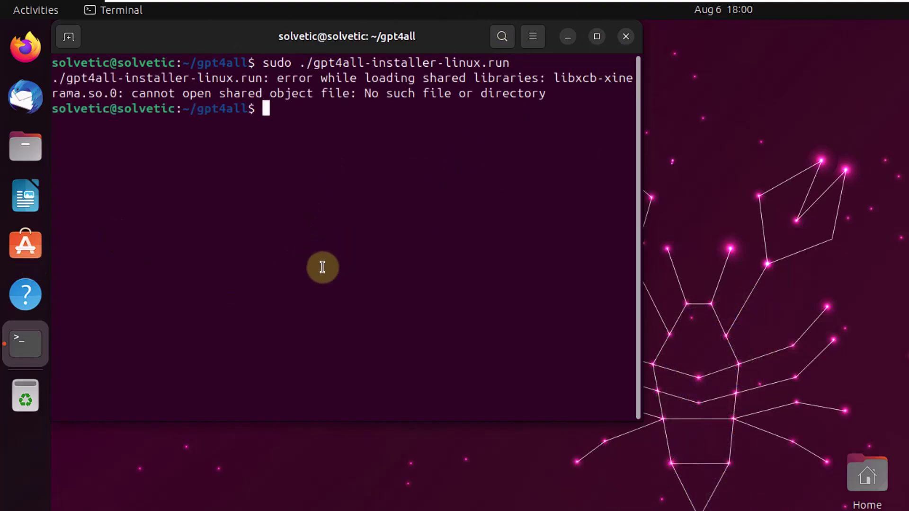
{"action": "type", "text": "clear"}
{"action": "key", "text": "Return"}
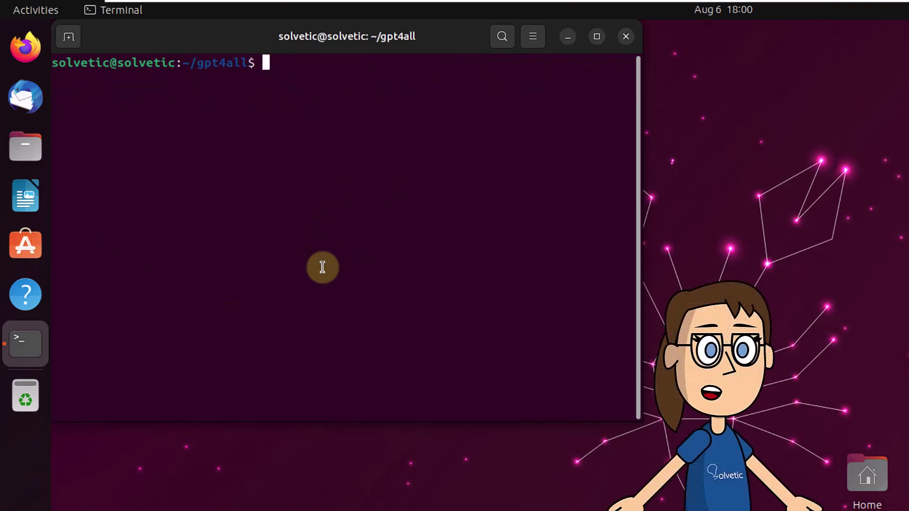
Install git, libxcb-keysyms1, libxcb-icccm4, libxcb-cursor0 and libxcb-xinerama0 using sudo apt install, and clear the terminal output
{"action": "type", "text": "sudo a"}
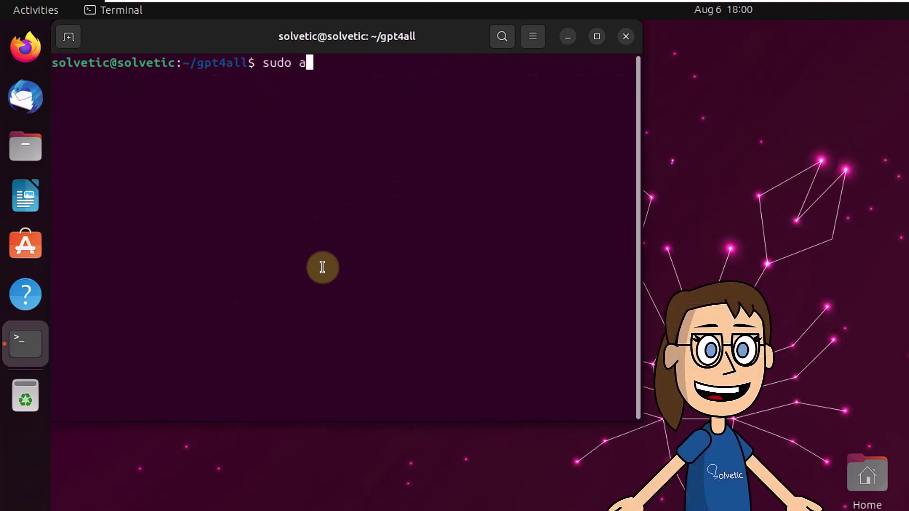
{"action": "type", "text": "pt install "}
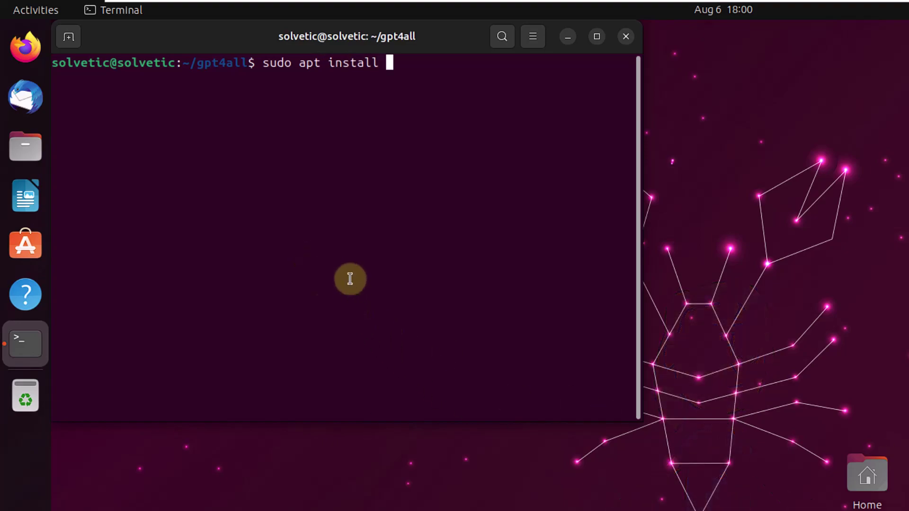
{"action": "type", "text": "git libxcb-key"}
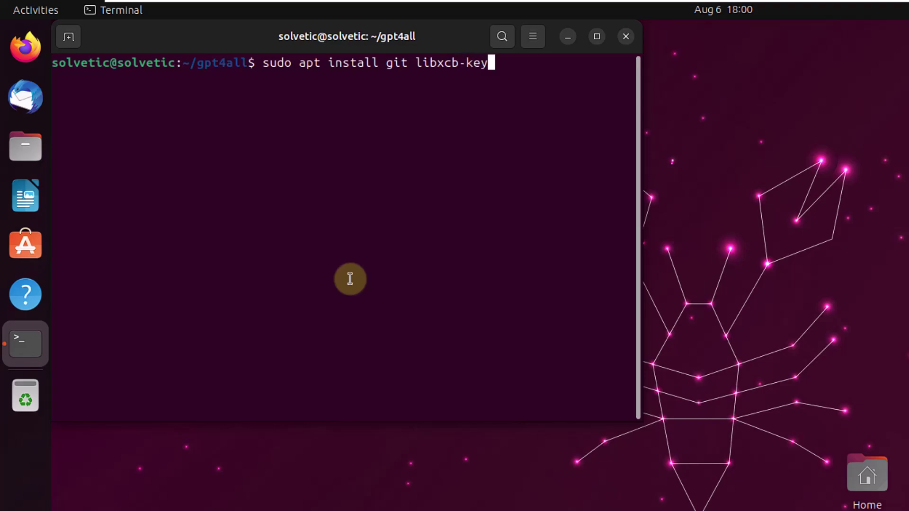
{"action": "type", "text": "syms1 "}
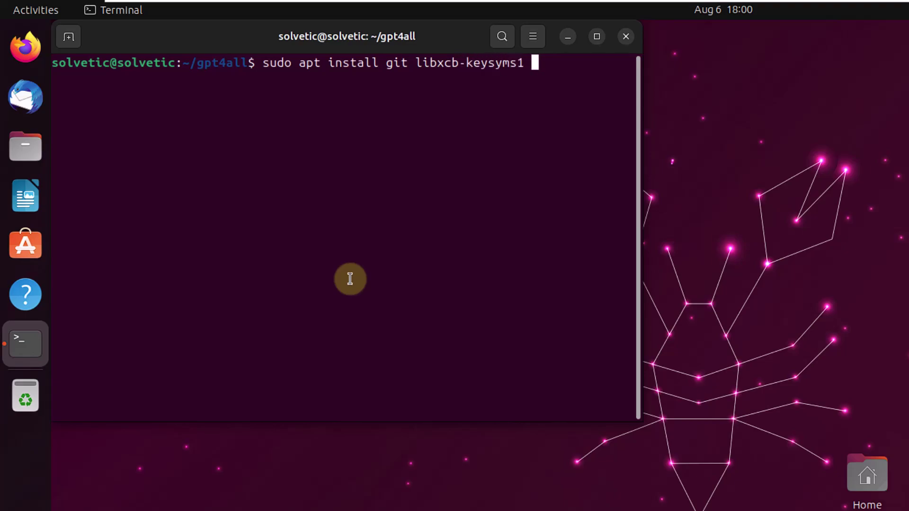
{"action": "type", "text": "libcx"}
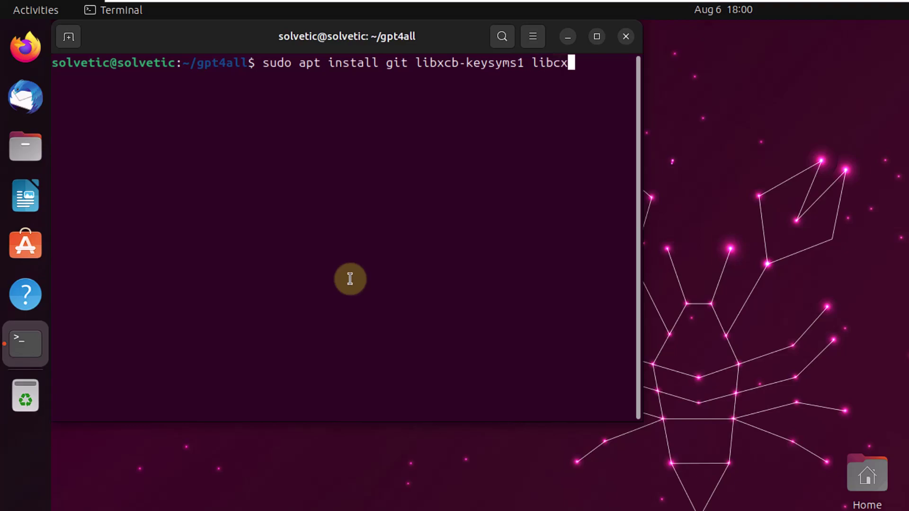
{"action": "type", "text": "b-icccm4"}
{"action": "key", "text": "Return"}
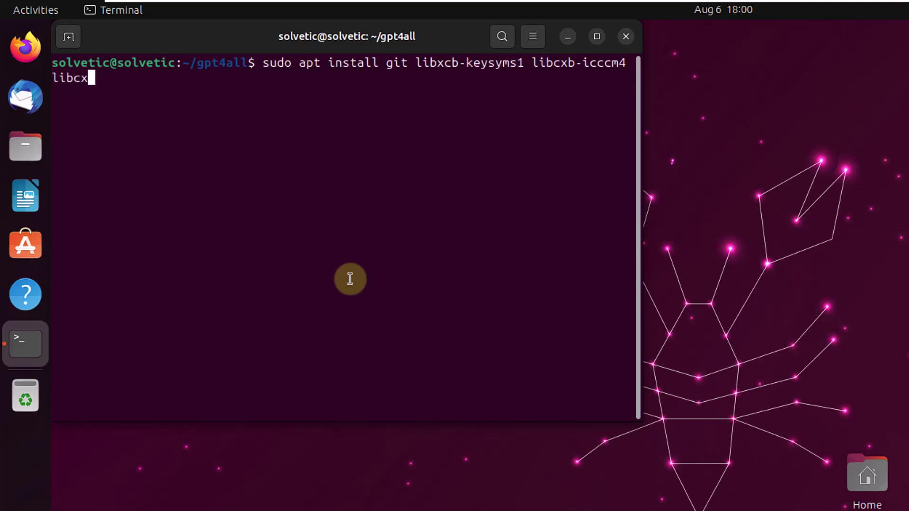
{"action": "type", "text": "libcxb"}
{"action": "type", "text": "-cursos"}
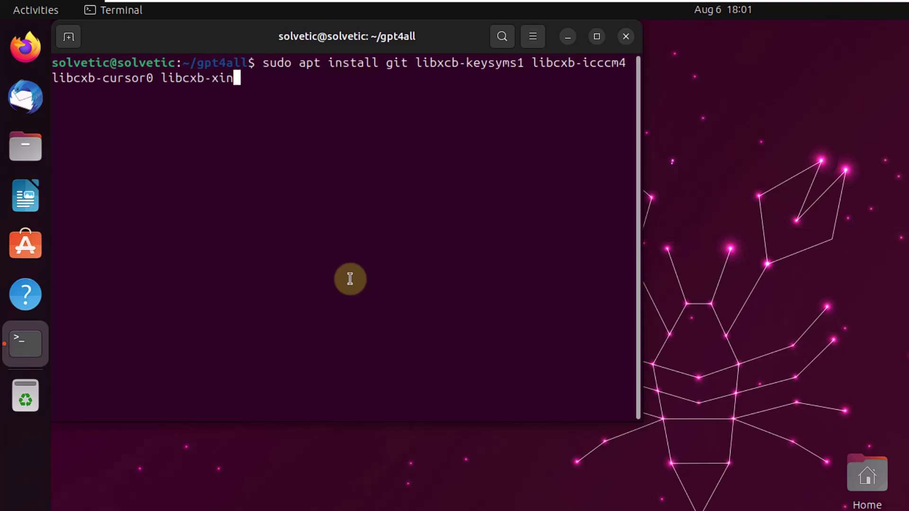
{"action": "type", "text": "erama"}
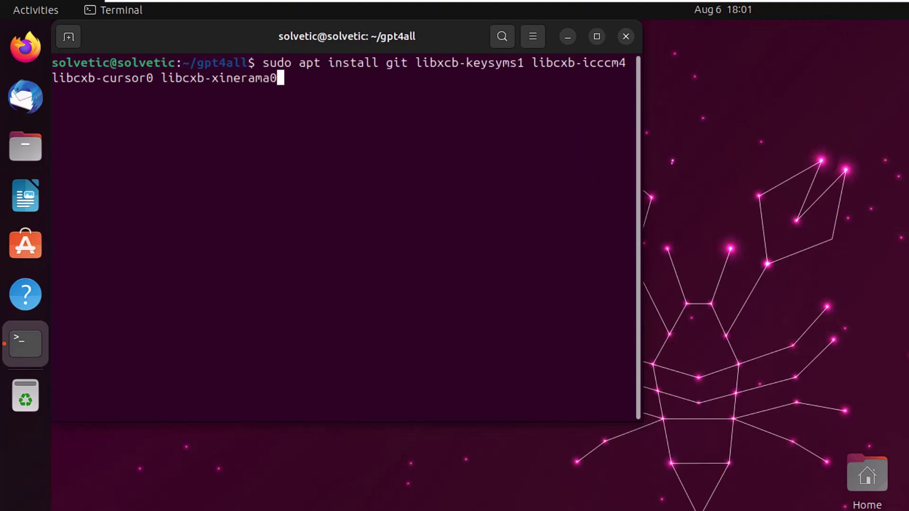
{"action": "type", "text": "0"}
{"action": "key", "text": "Return"}
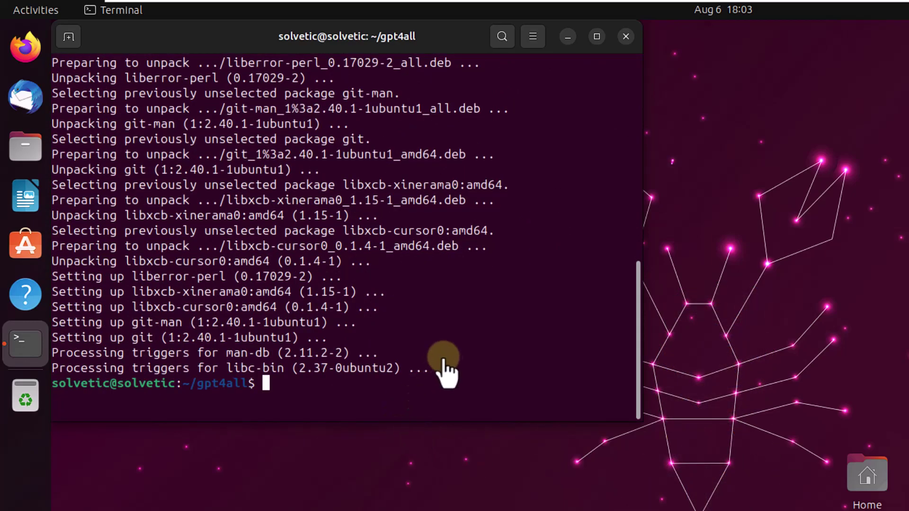
{"action": "type", "text": "ear"}
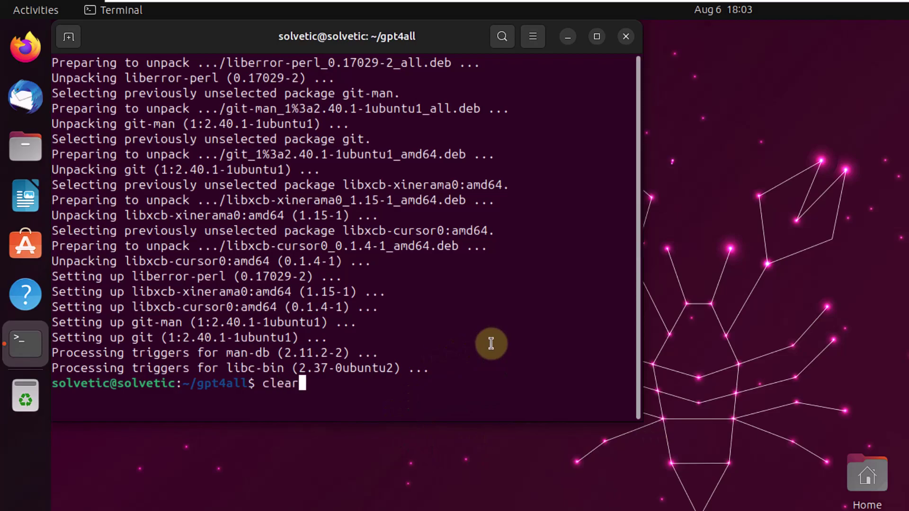
{"action": "key", "text": "Return"}
Launch ./gpt4all-installer-linux.run with sudo and advance past the GPT4All setup's welcome page
{"action": "type", "text": "sudo /g"}
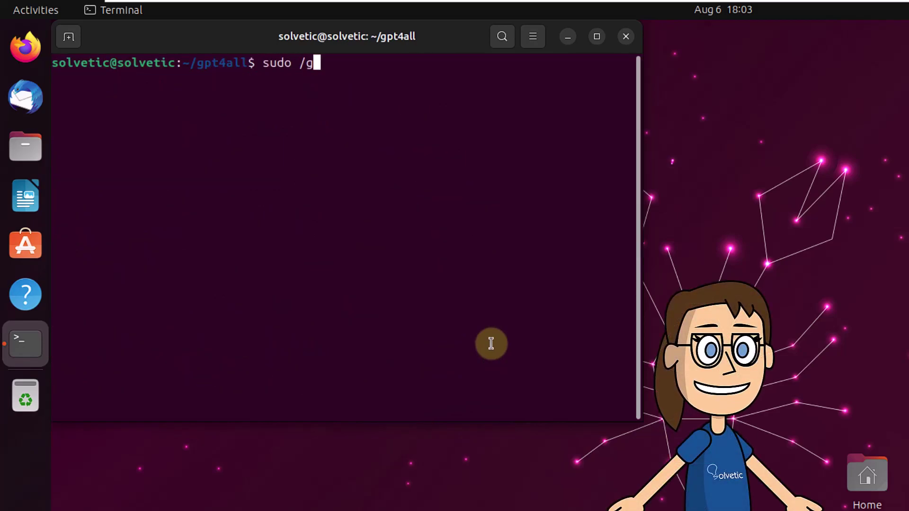
{"action": "key", "text": "BackSpace"}
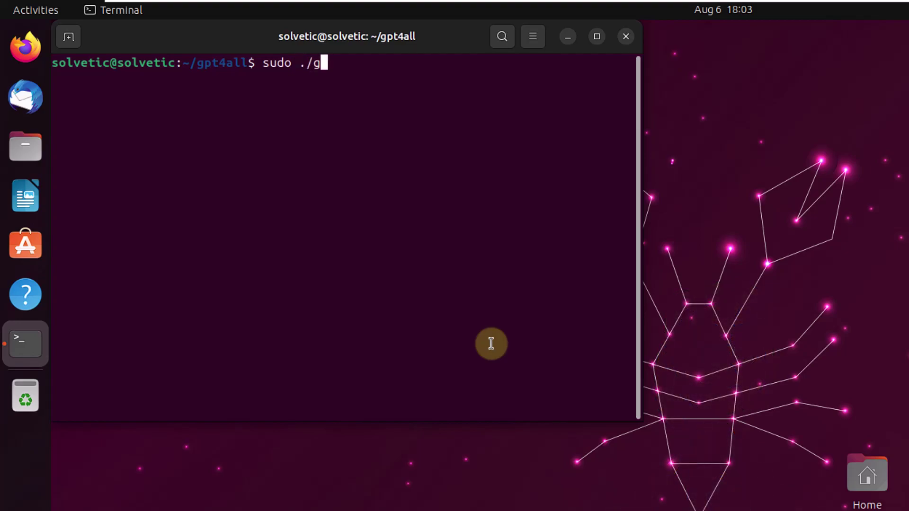
{"action": "type", "text": "./g"}
{"action": "key", "text": "Tab"}
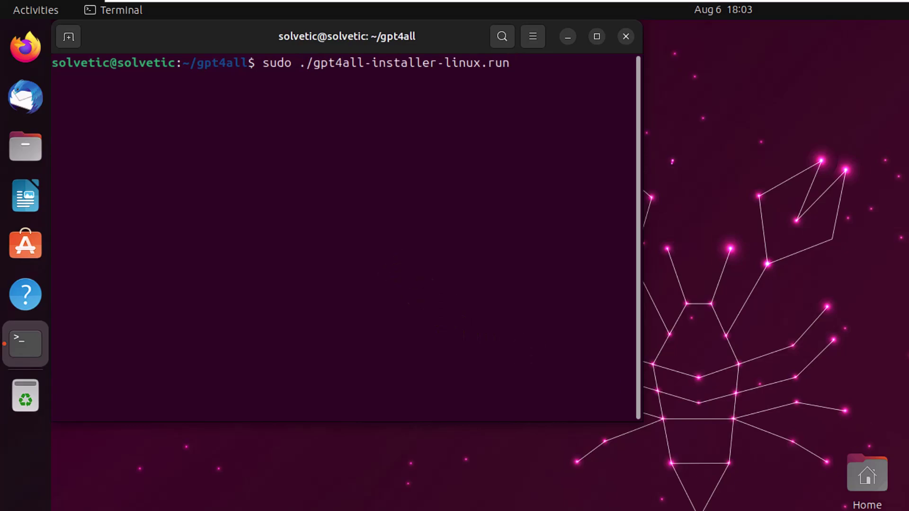
{"action": "key", "text": "Return"}
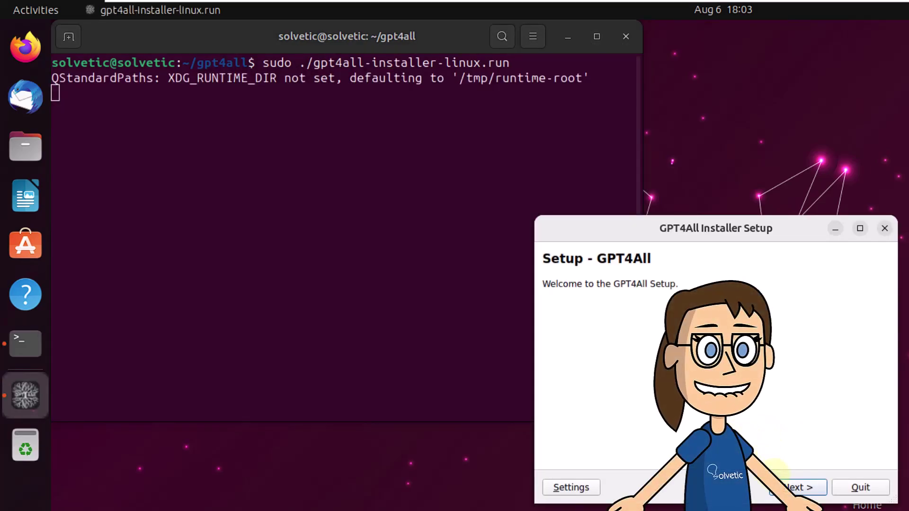
{"action": "left_click", "coordinate": [800, 488]}
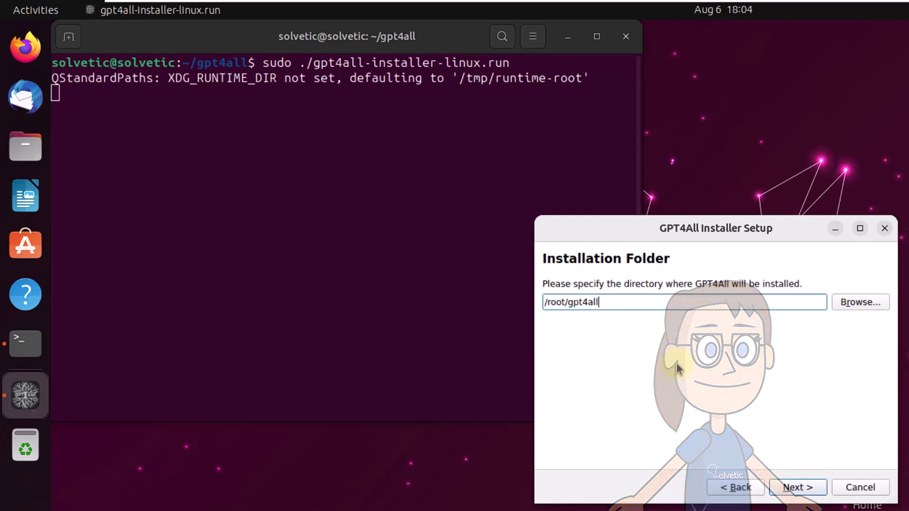
Set the GPT4All installation folder to /opt/gpt4all and continue to the component selection
{"action": "key", "text": "BackSpace"}
{"action": "key", "text": "BackSpace"}
{"action": "key", "text": "BackSpace"}
{"action": "key", "text": "BackSpace"}
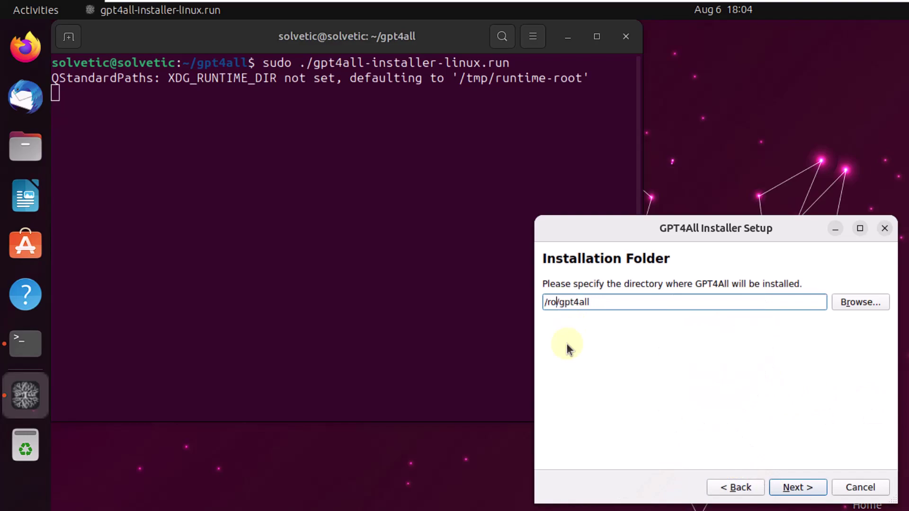
{"action": "type", "text": "opt"}
{"action": "left_click", "coordinate": [799, 487]}
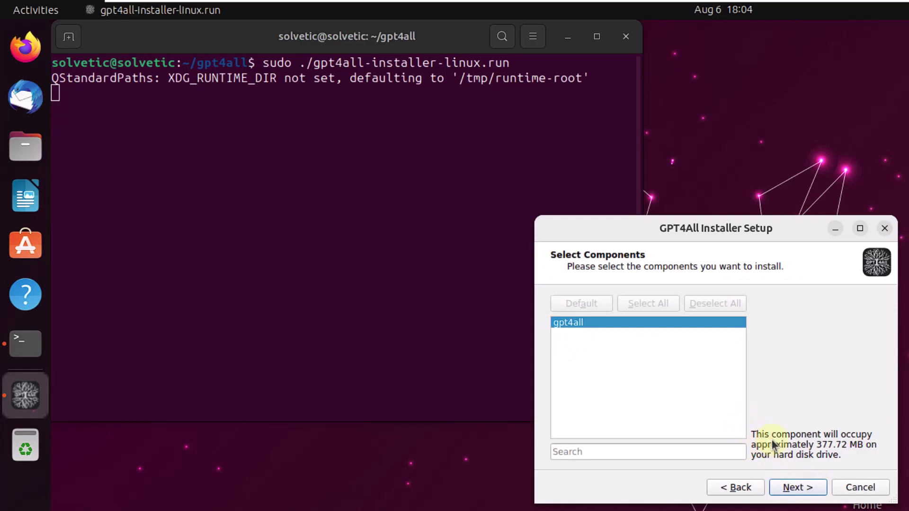
Proceed with the gpt4all component, accept the license agreement and start the installation
{"action": "left_click", "coordinate": [809, 493]}
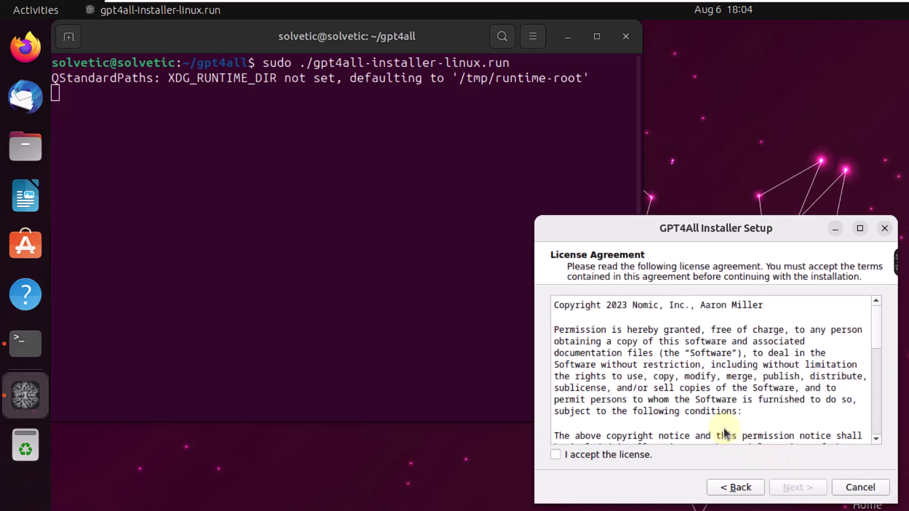
{"action": "left_click", "coordinate": [625, 454]}
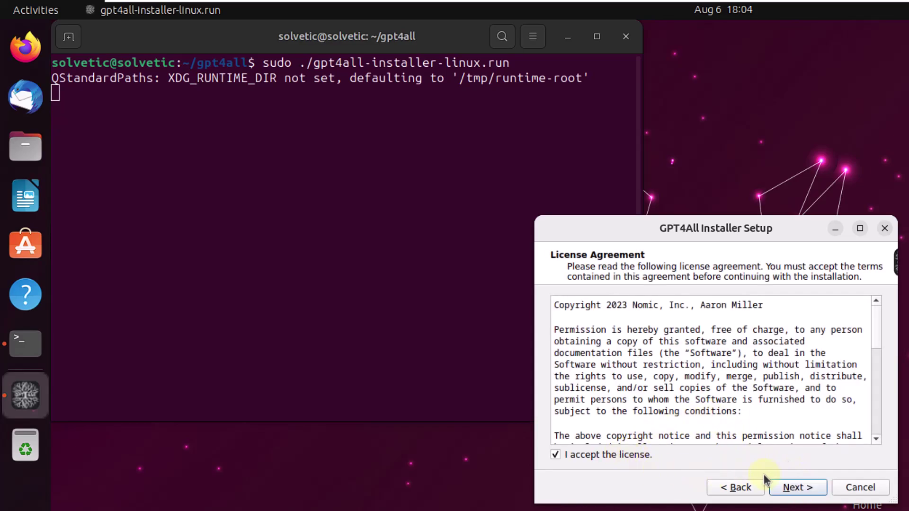
{"action": "left_click", "coordinate": [792, 493]}
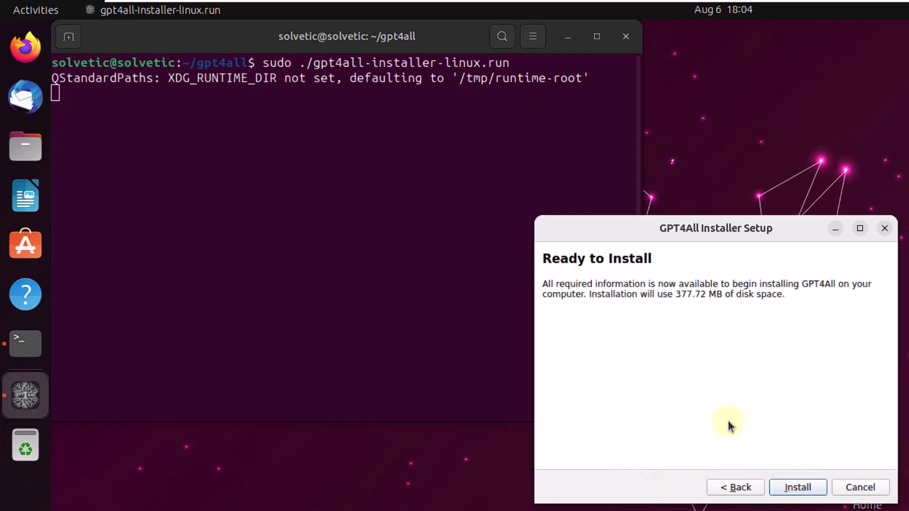
{"action": "left_click", "coordinate": [799, 488]}
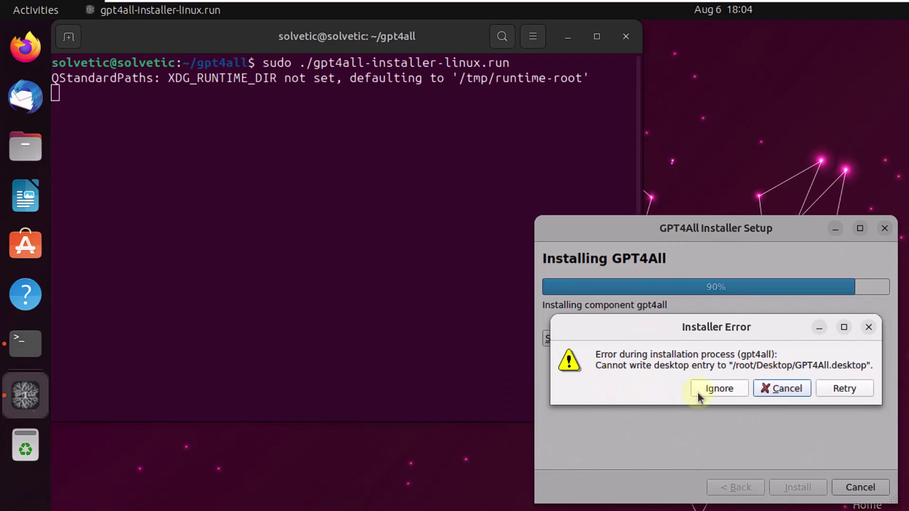
Ignore the desktop entry error to finish the GPT4All setup, and clear the terminal output
{"action": "left_click", "coordinate": [713, 388]}
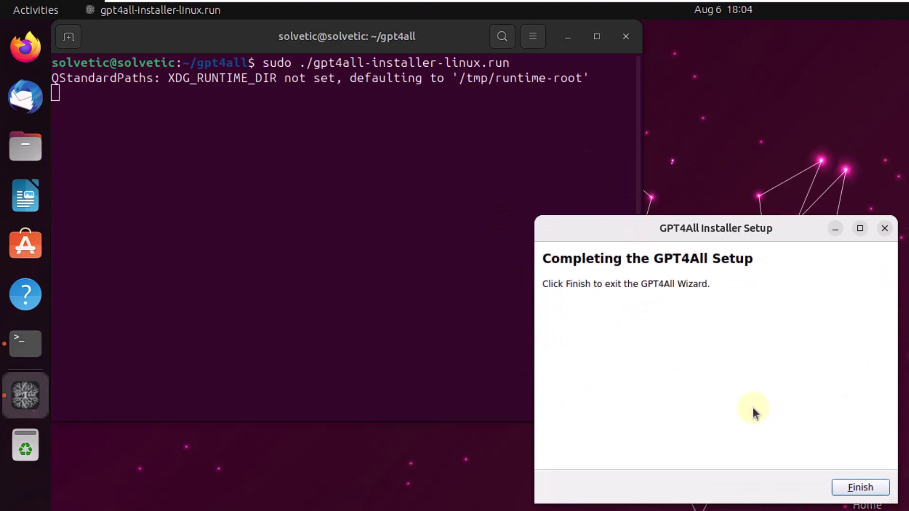
{"action": "left_click", "coordinate": [835, 489]}
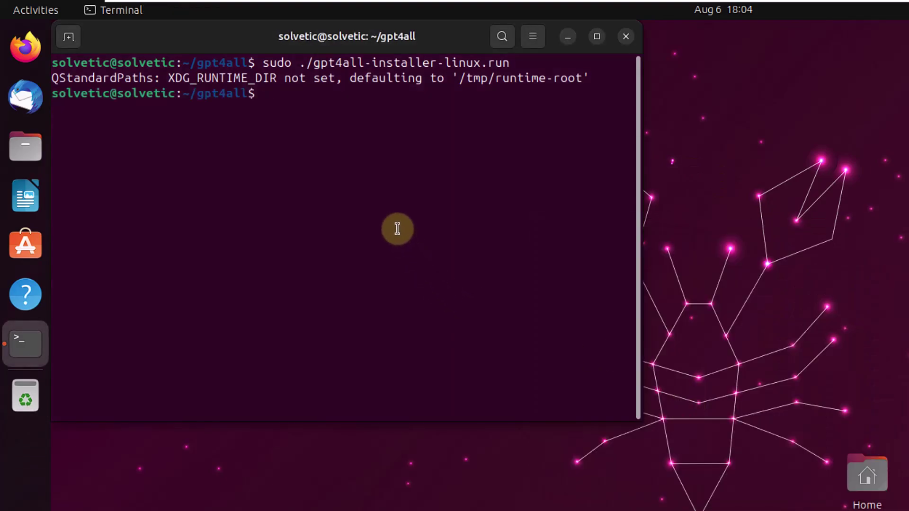
{"action": "type", "text": "clear"}
{"action": "key", "text": "Return"}
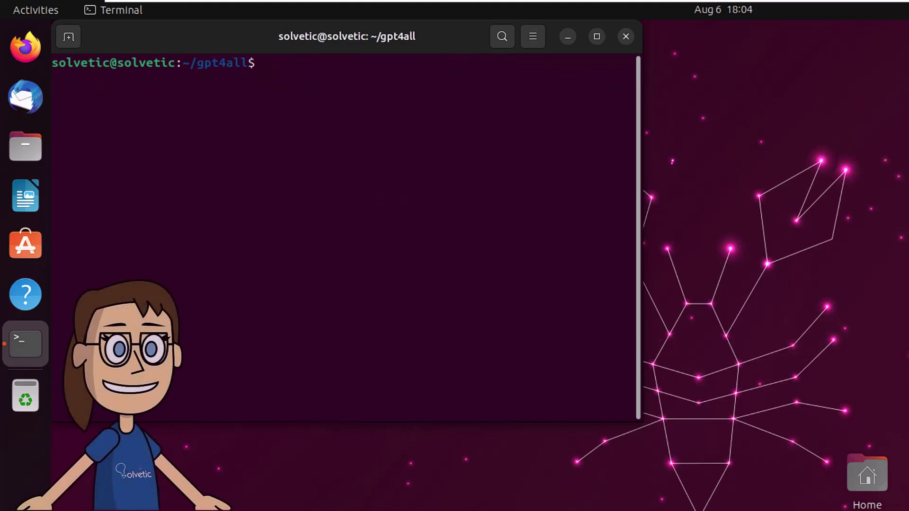
Browse to /opt/gpt4all on the Ubuntu disk in Files to view the installed files, and close the file window
{"action": "left_click", "coordinate": [24, 150]}
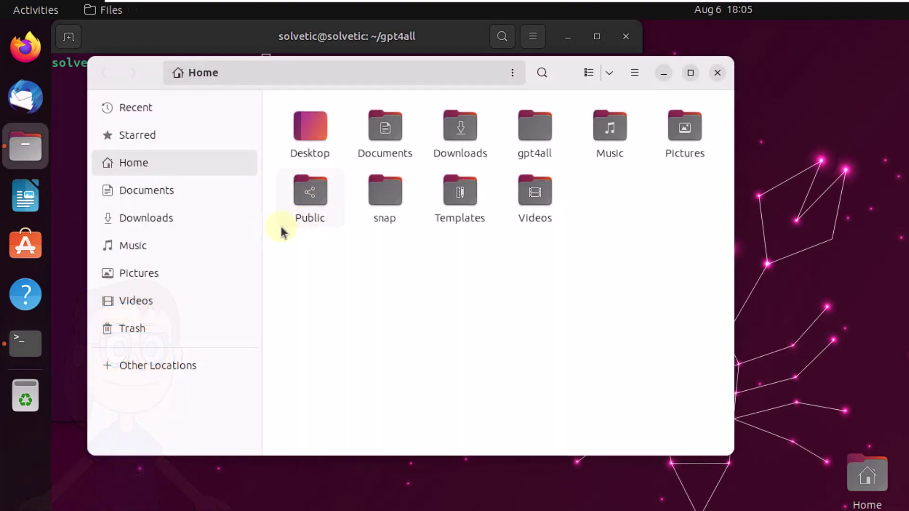
{"action": "left_click", "coordinate": [158, 367]}
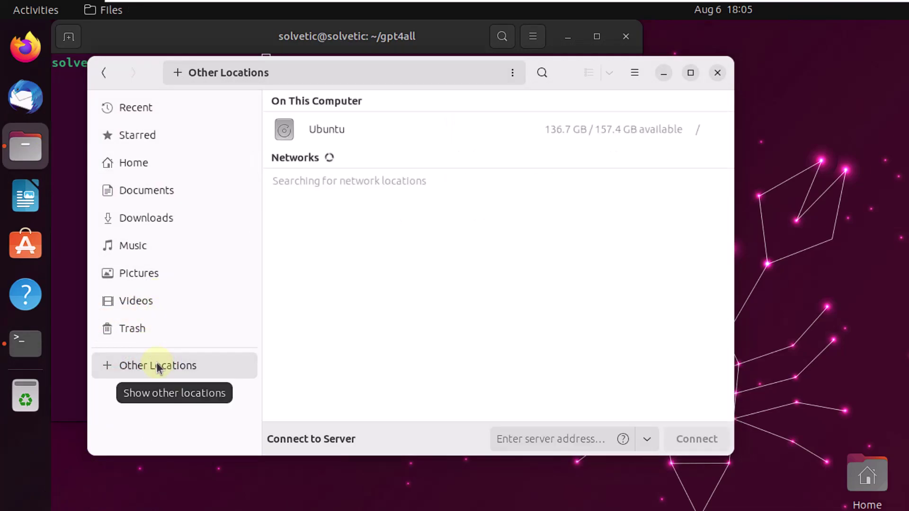
{"action": "left_click", "coordinate": [368, 127]}
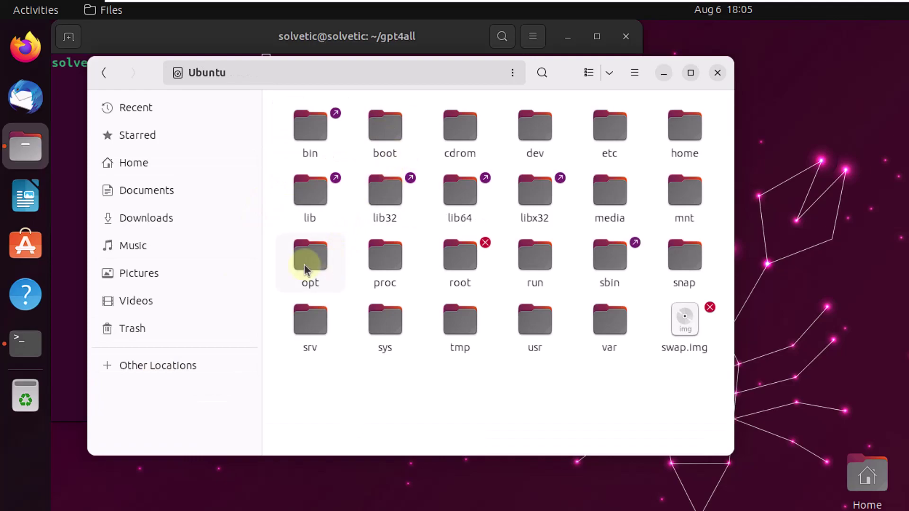
{"action": "double_click", "coordinate": [304, 265]}
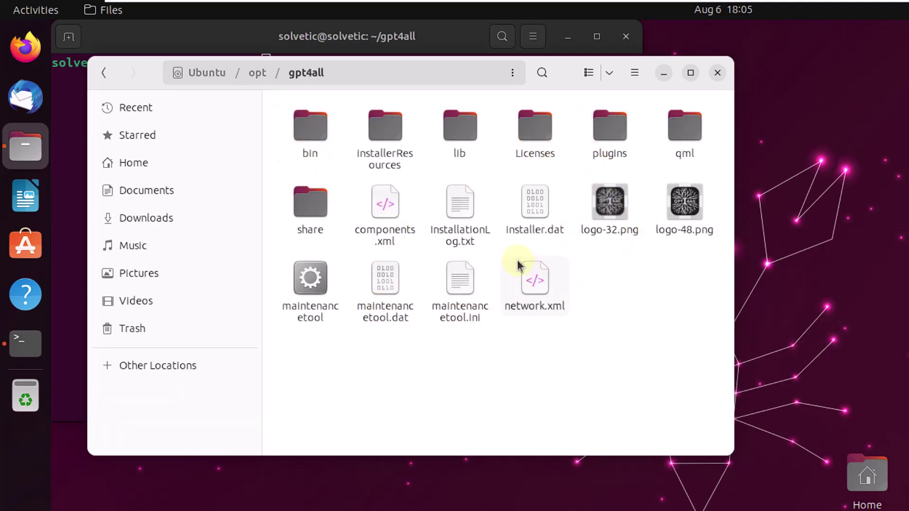
{"action": "left_click", "coordinate": [718, 74]}
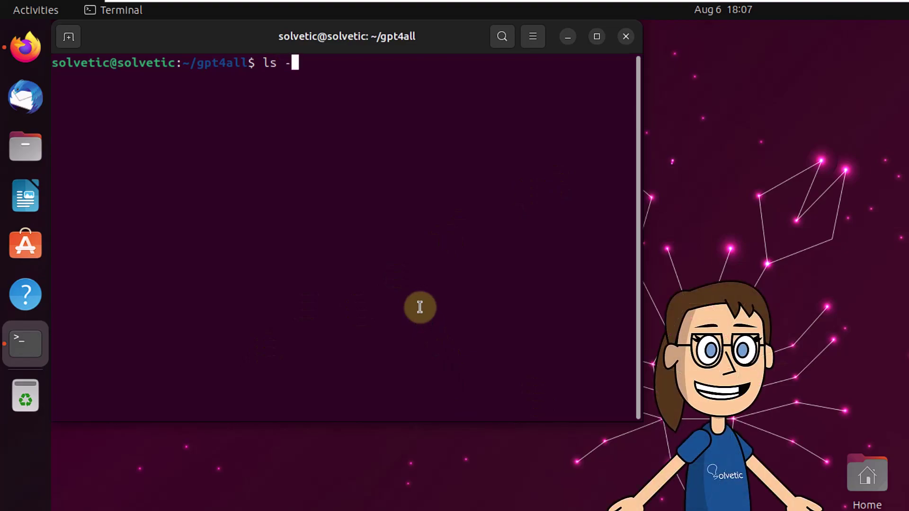
List all contents of /opt/gpt4all/bin/ in long format using ls -la in the terminal
{"action": "type", "text": "-la /"}
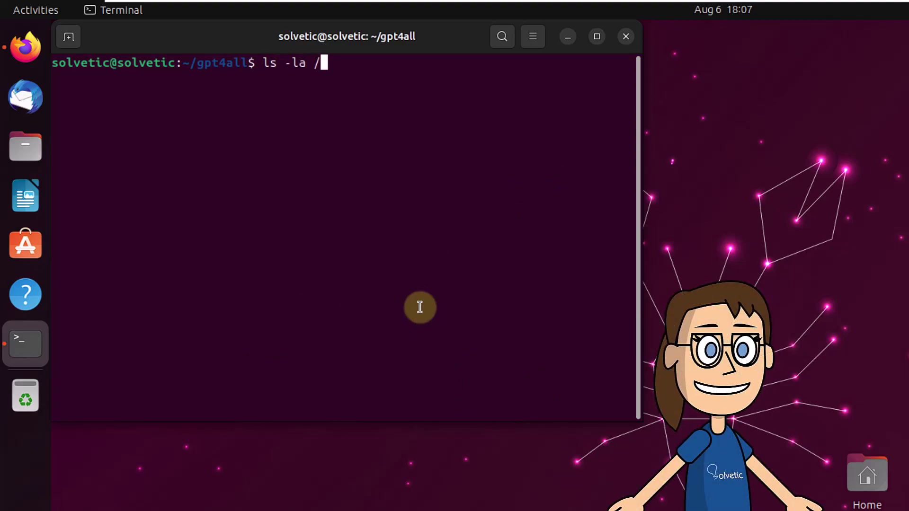
{"action": "type", "text": "opt/gpt4all/"}
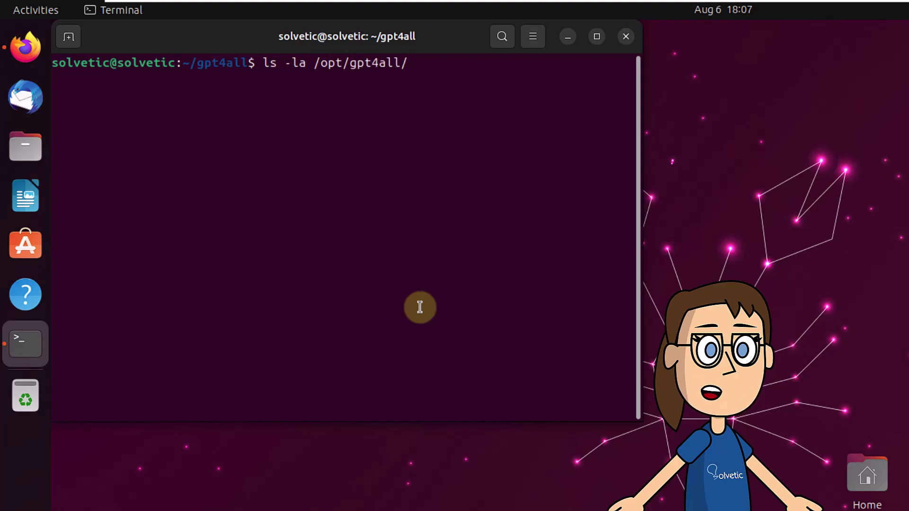
{"action": "type", "text": "bin/"}
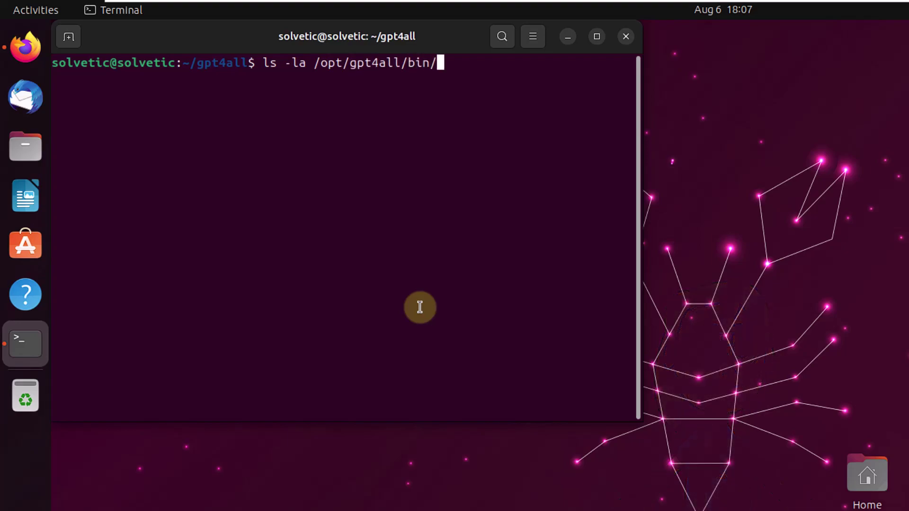
{"action": "key", "text": "Return"}
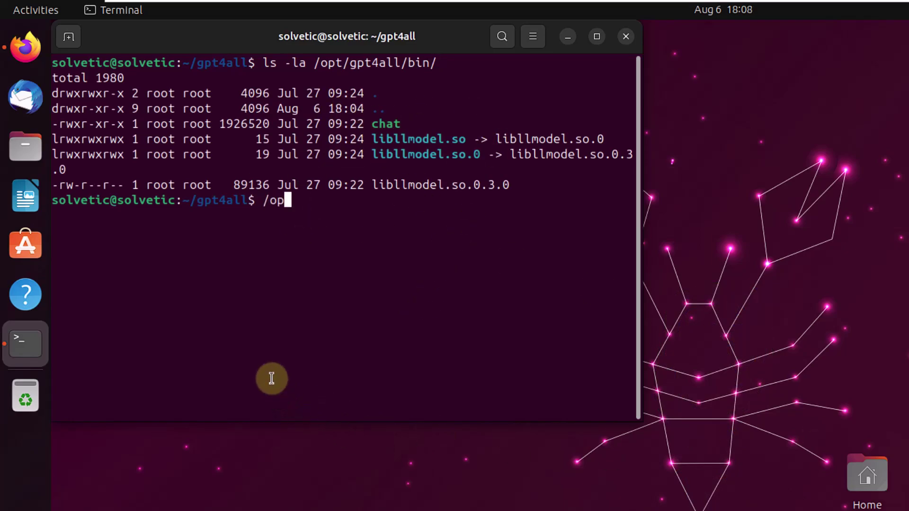
Launch the chat client with /opt/gpt4all/bin/chat and opt in to anonymous sharing of chats in the welcome dialog
{"action": "type", "text": "/opt/g"}
{"action": "key", "text": "Tab"}
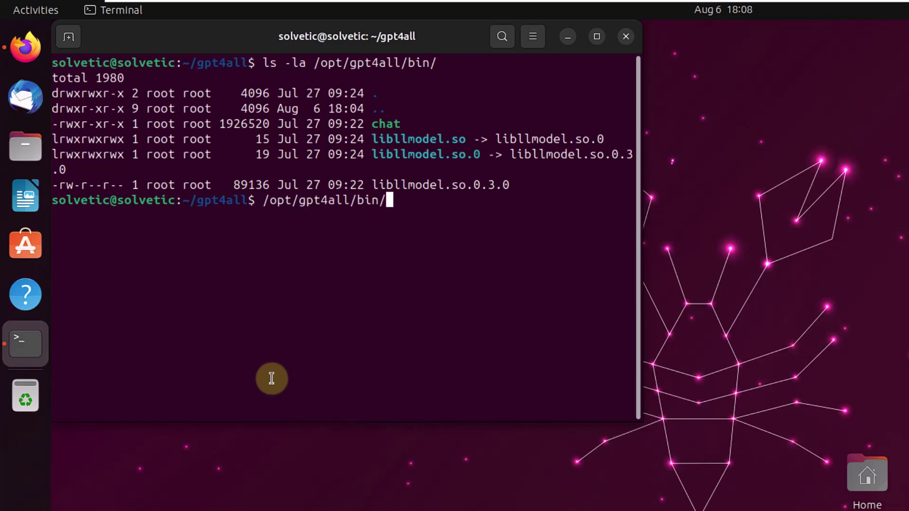
{"action": "key", "text": "BackSpace"}
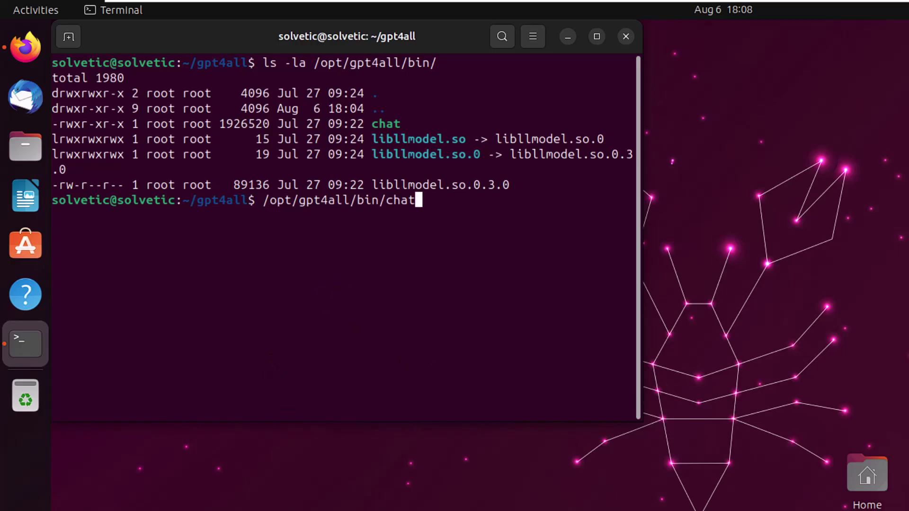
{"action": "key", "text": "Return"}
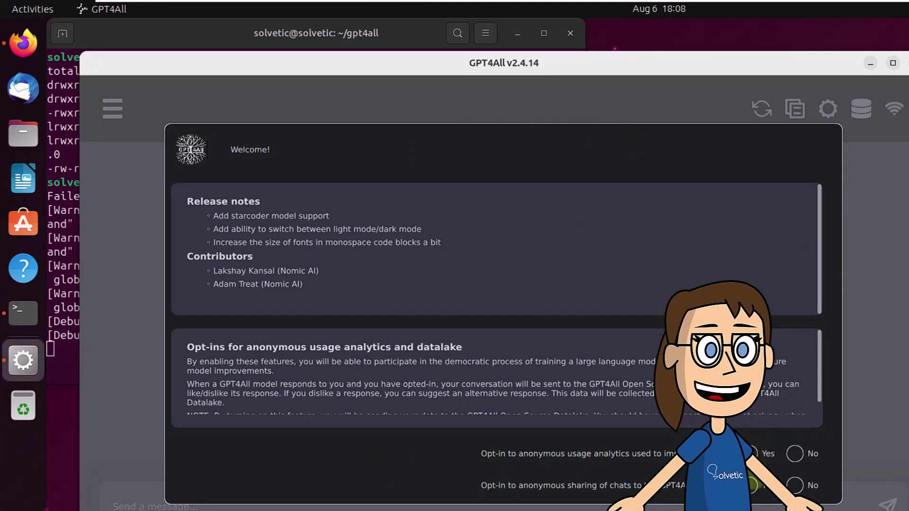
{"action": "left_click", "coordinate": [753, 486]}
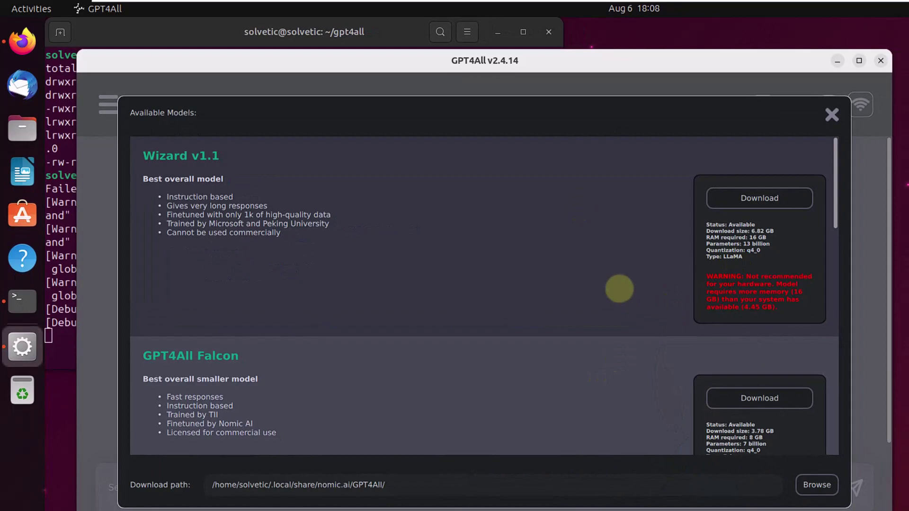
Look through the available models and start downloading the Hermes model
{"action": "scroll", "coordinate": [635, 357], "scroll_direction": "down", "scroll_amount": 2}
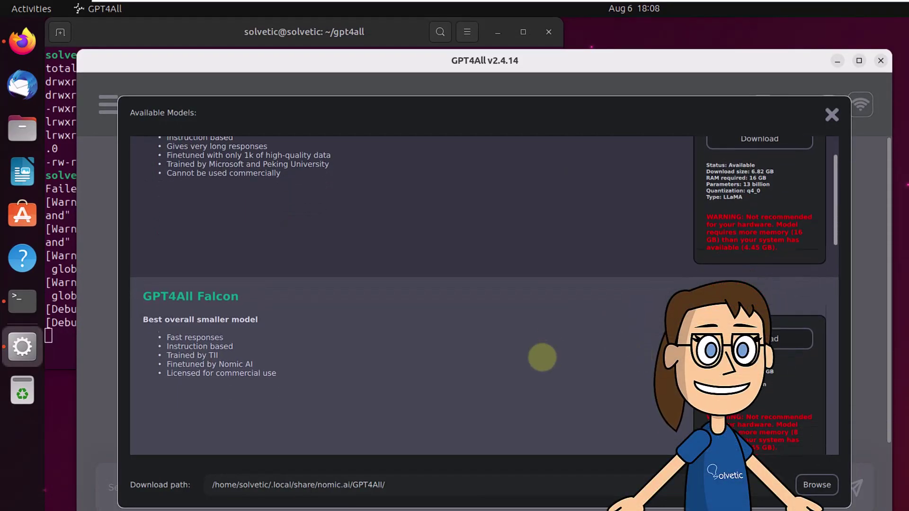
{"action": "scroll", "coordinate": [542, 358], "scroll_direction": "down", "scroll_amount": 5}
{"action": "scroll", "coordinate": [589, 286], "scroll_direction": "down", "scroll_amount": 4}
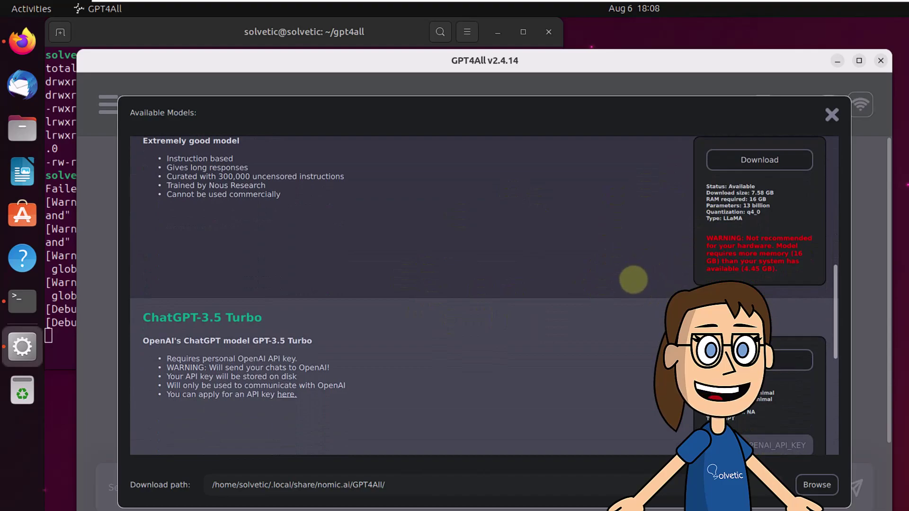
{"action": "left_click", "coordinate": [763, 166]}
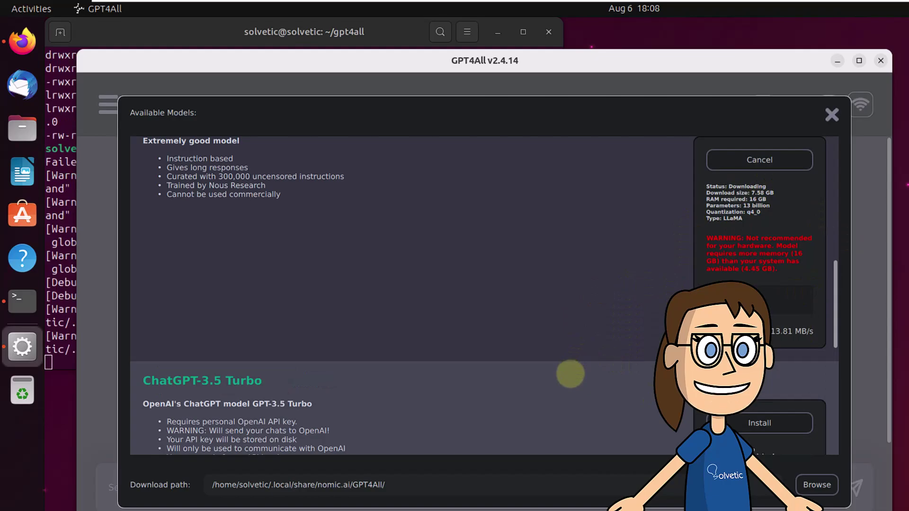
Review the ChatGPT model entries and the Hermes download progress, and close the list of available models
{"action": "scroll", "coordinate": [615, 362], "scroll_direction": "down", "scroll_amount": 5}
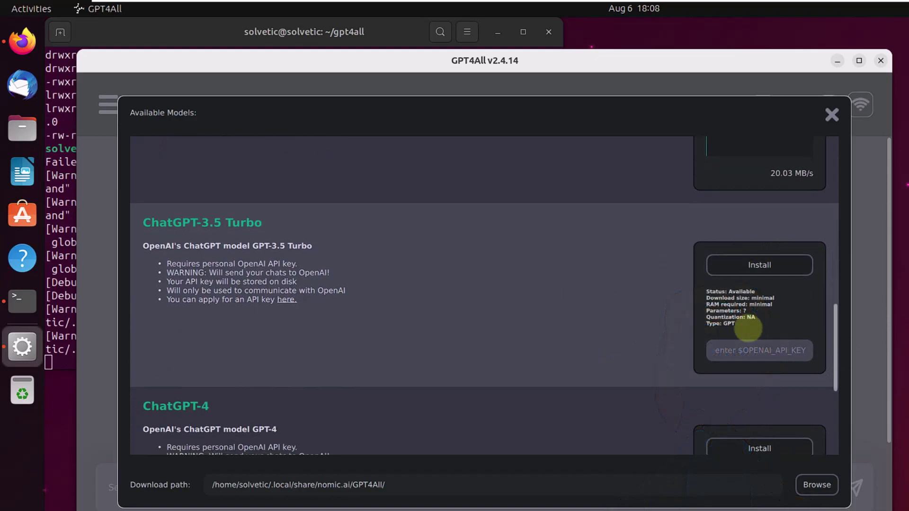
{"action": "scroll", "coordinate": [694, 337], "scroll_direction": "up", "scroll_amount": 8}
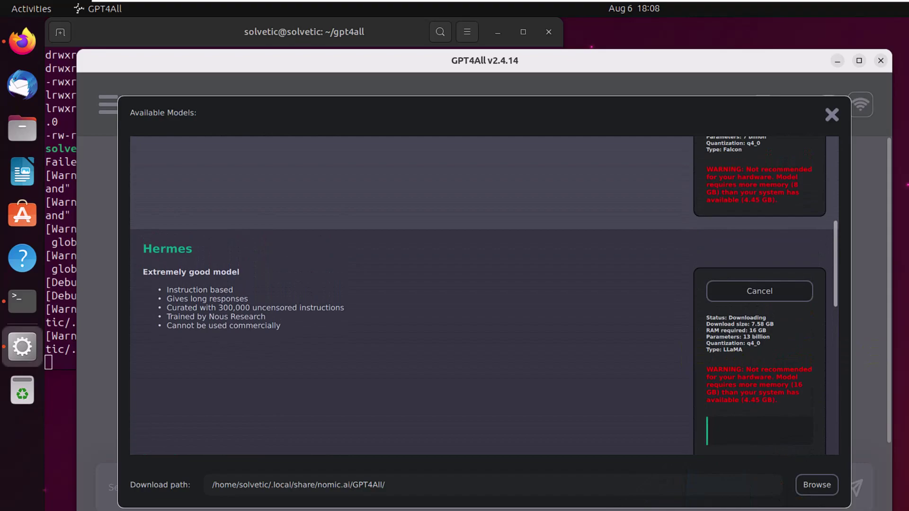
{"action": "scroll", "coordinate": [485, 295], "scroll_direction": "down", "scroll_amount": 2}
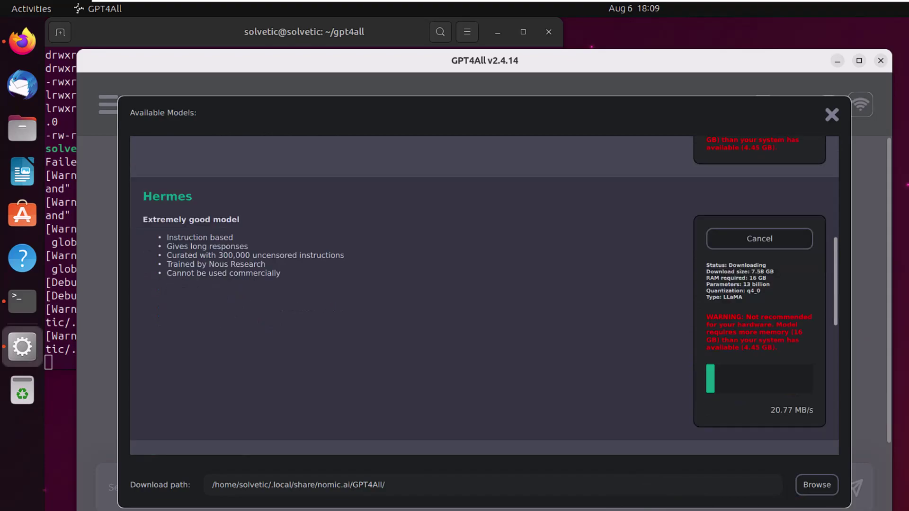
{"action": "scroll", "coordinate": [485, 295], "scroll_direction": "down", "scroll_amount": 1}
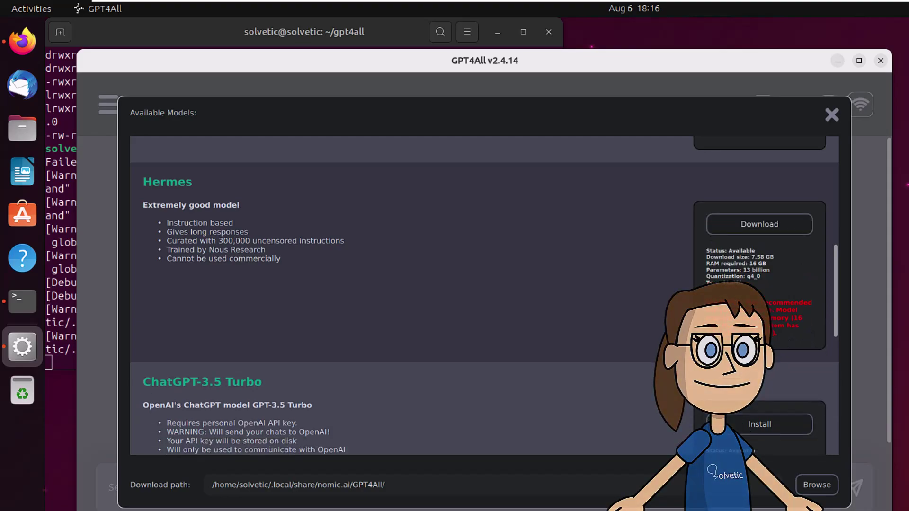
{"action": "left_click", "coordinate": [832, 114]}
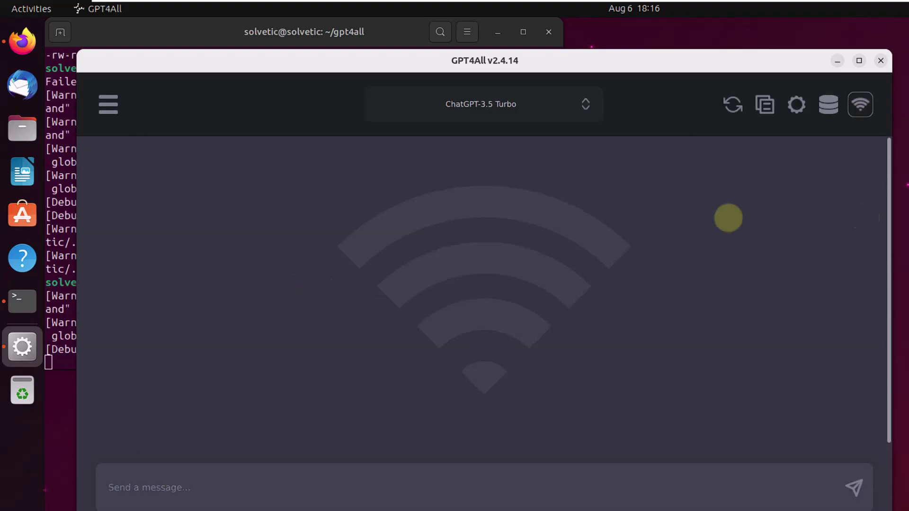
Ask the ChatGPT-3.5 Turbo model "what is Solvetic" and minimize the chat window
{"action": "left_click", "coordinate": [587, 107]}
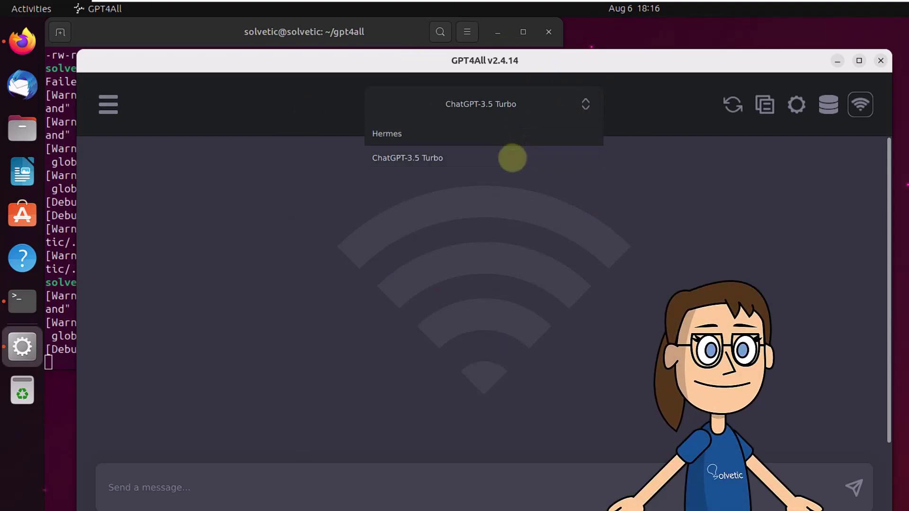
{"action": "left_click", "coordinate": [512, 157]}
{"action": "left_click", "coordinate": [350, 483]}
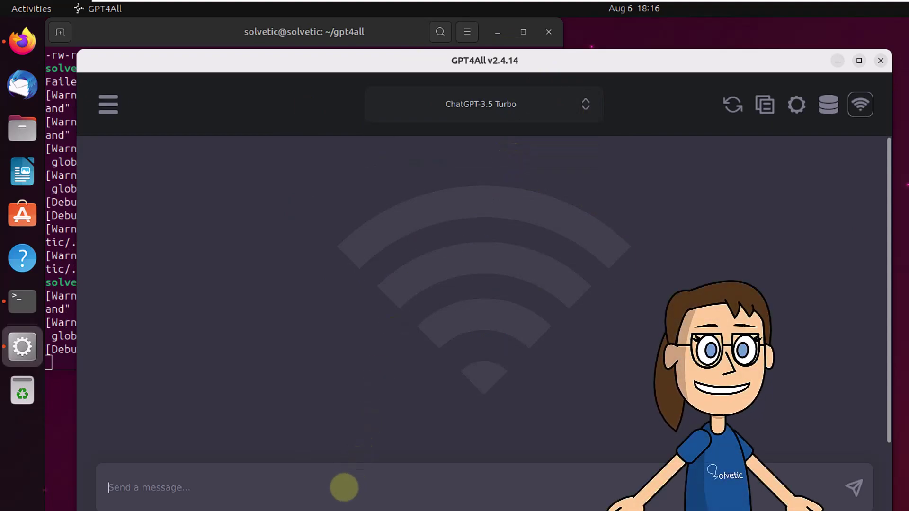
{"action": "type", "text": "what is Solvetic"}
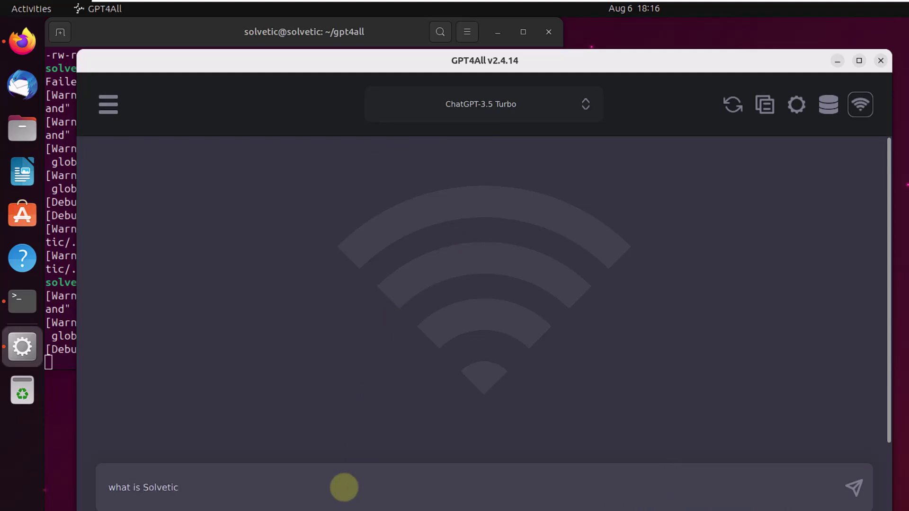
{"action": "key", "text": "Return"}
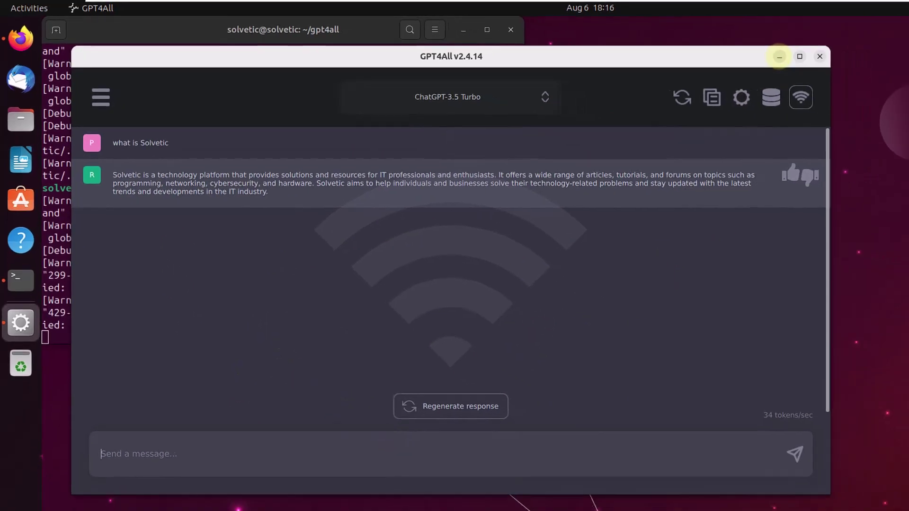
{"action": "left_click", "coordinate": [779, 56]}
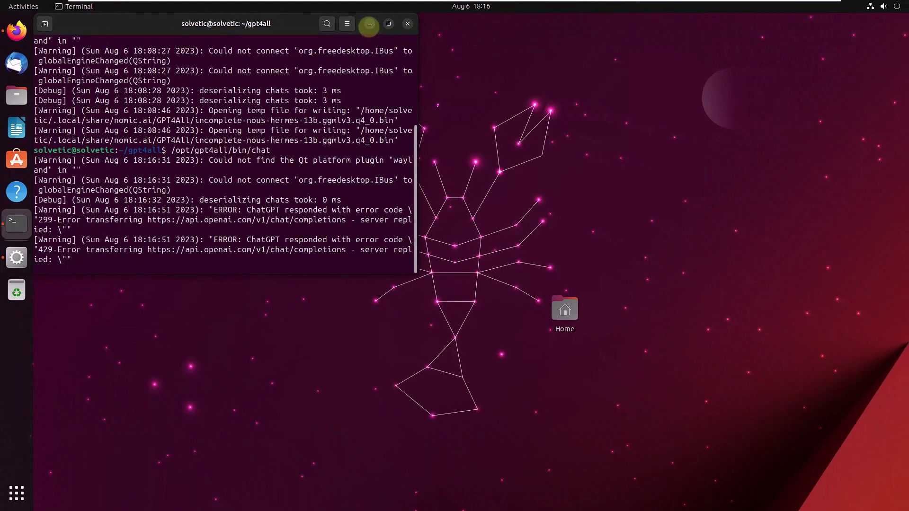
Minimize the Ubuntu terminal, download Git for Windows from git-scm.com on the Windows machine, and check the site's general Downloads page
{"action": "left_click", "coordinate": [369, 24]}
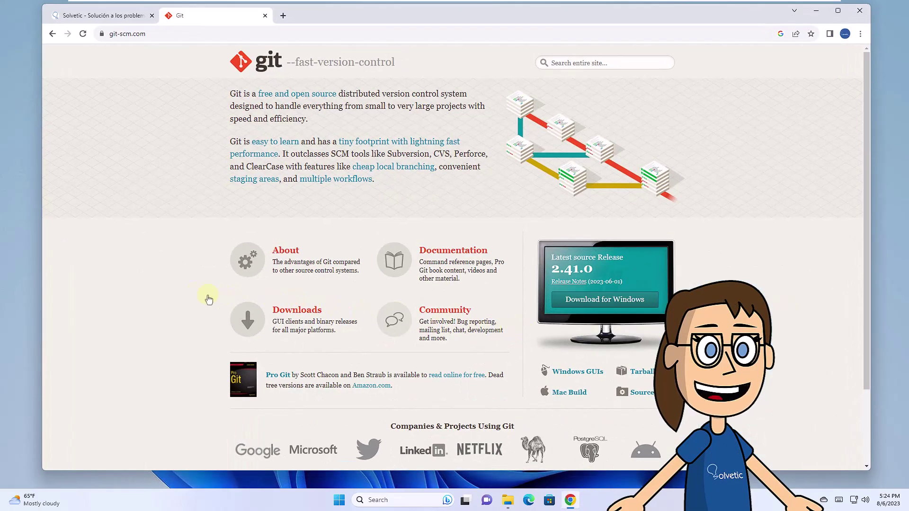
{"action": "left_click", "coordinate": [581, 302]}
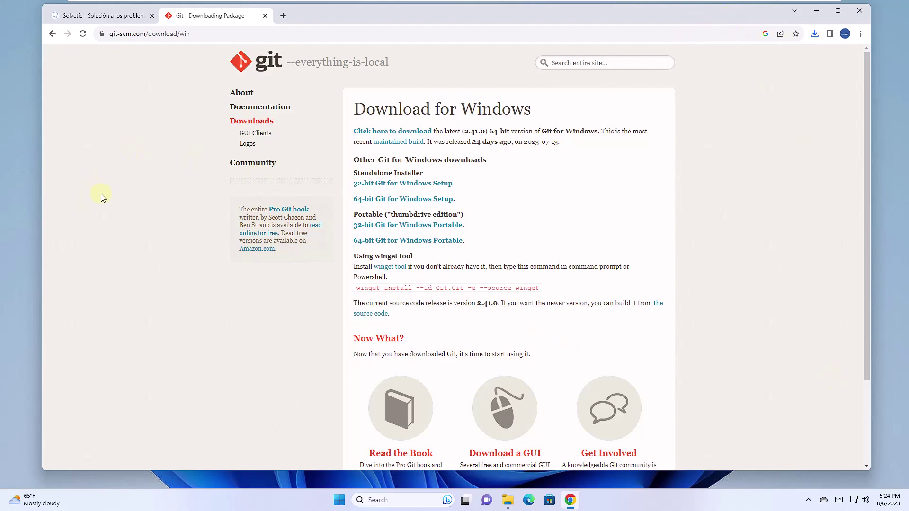
{"action": "left_click", "coordinate": [52, 34]}
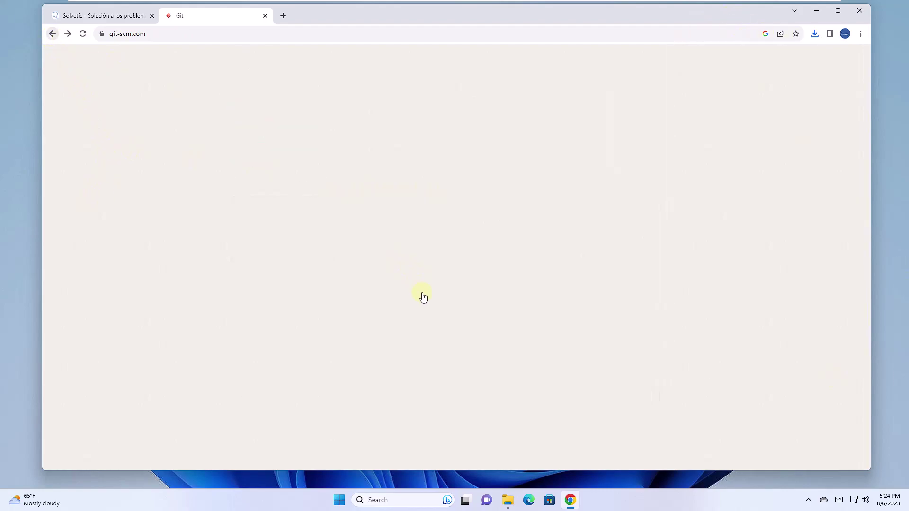
{"action": "left_click", "coordinate": [306, 315]}
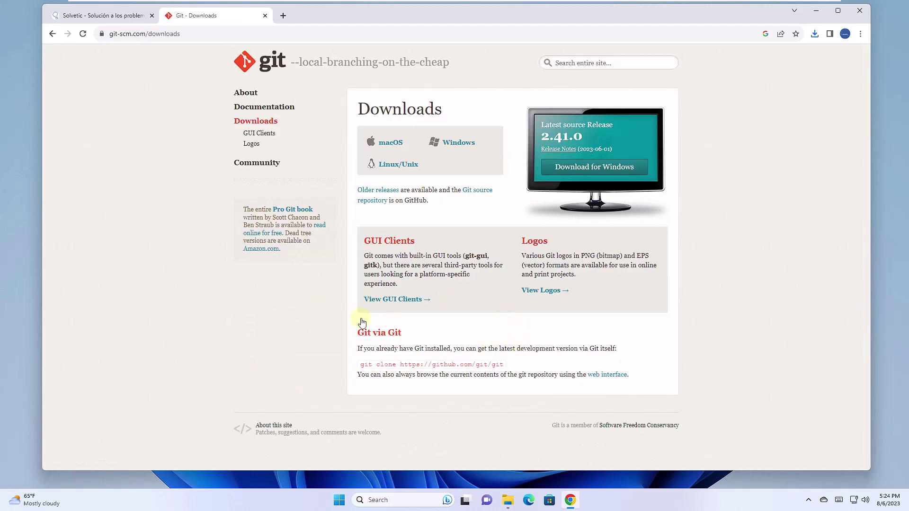
{"action": "left_click", "coordinate": [817, 12]}
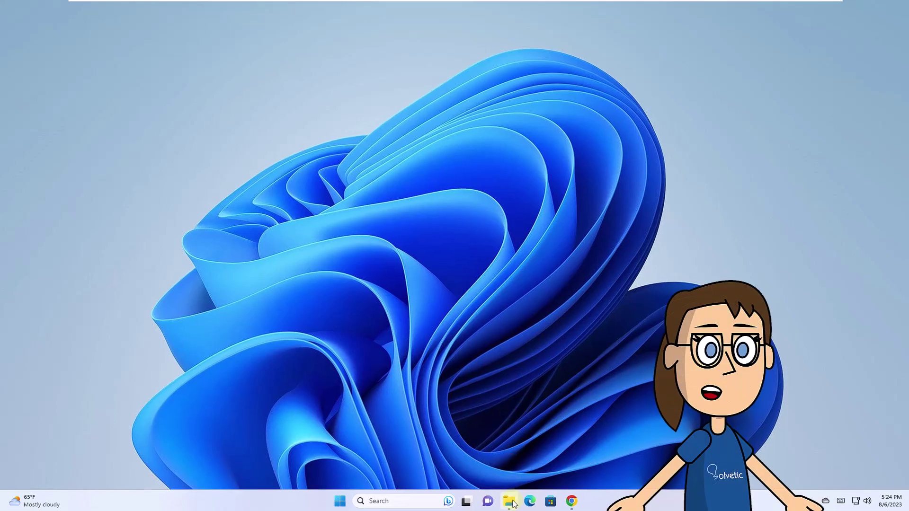
Create a new folder named GPT$ALL inside C:\Solvetic
{"action": "left_click", "coordinate": [510, 502]}
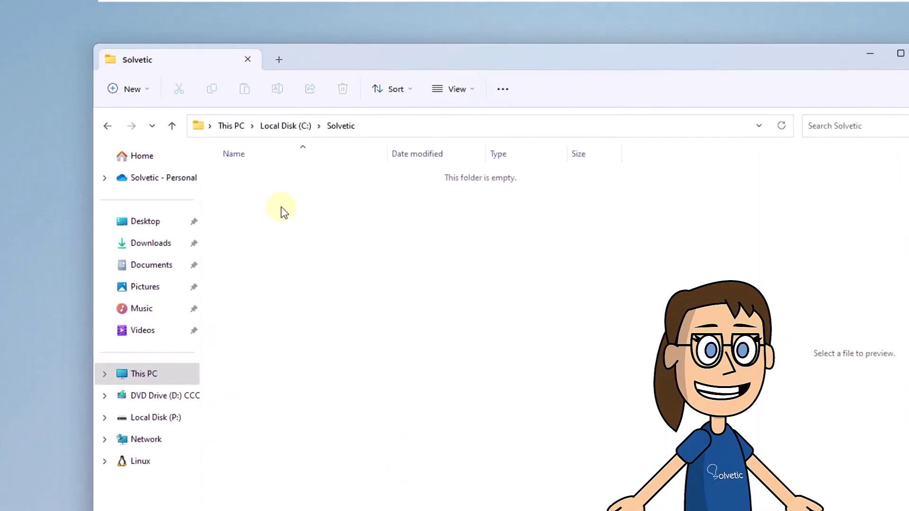
{"action": "right_click", "coordinate": [283, 212]}
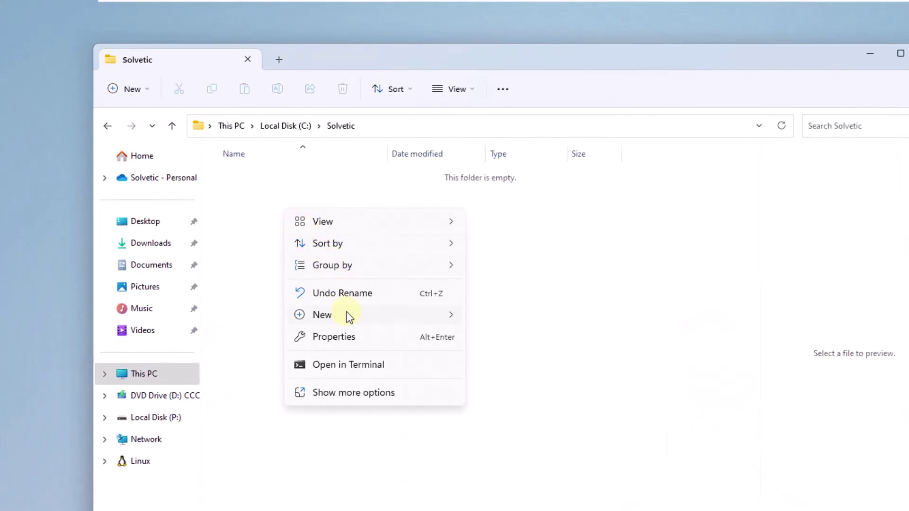
{"action": "mouse_move", "coordinate": [362, 319]}
{"action": "left_click", "coordinate": [487, 319]}
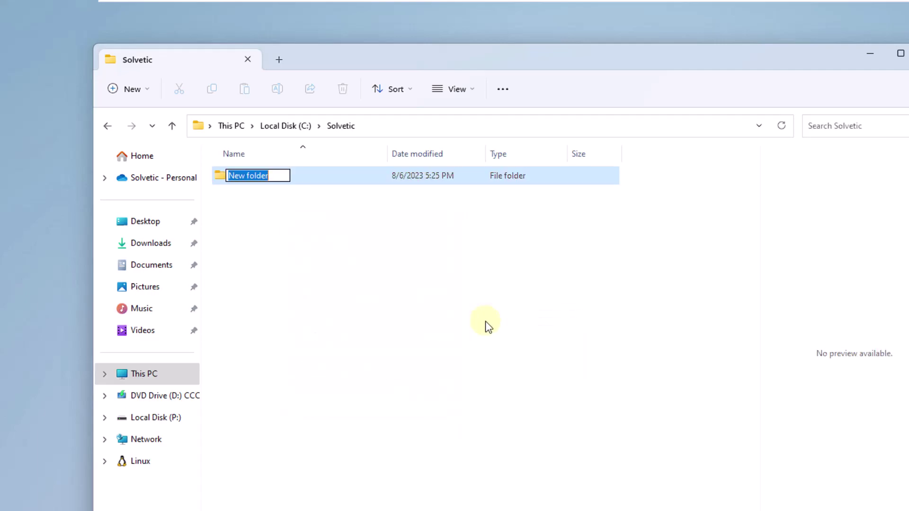
{"action": "type", "text": "GPTS"}
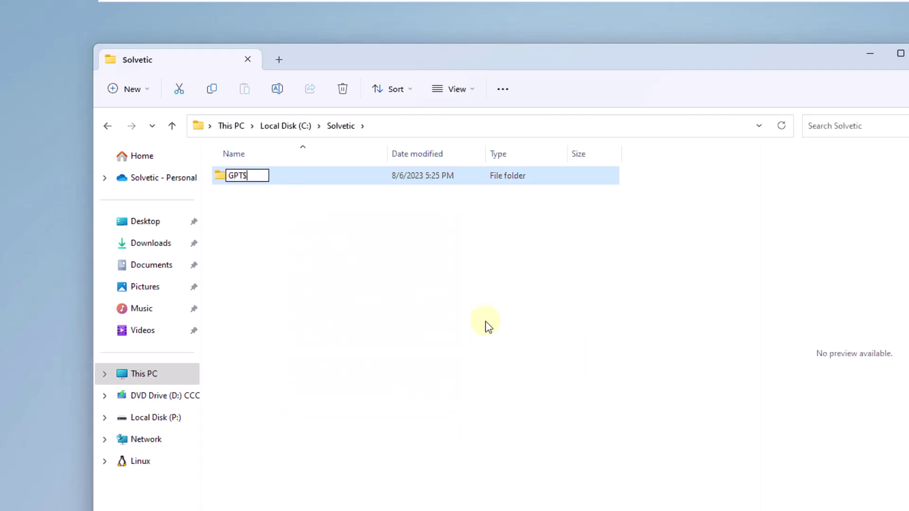
{"action": "type", "text": "ALL"}
{"action": "key", "text": "Return"}
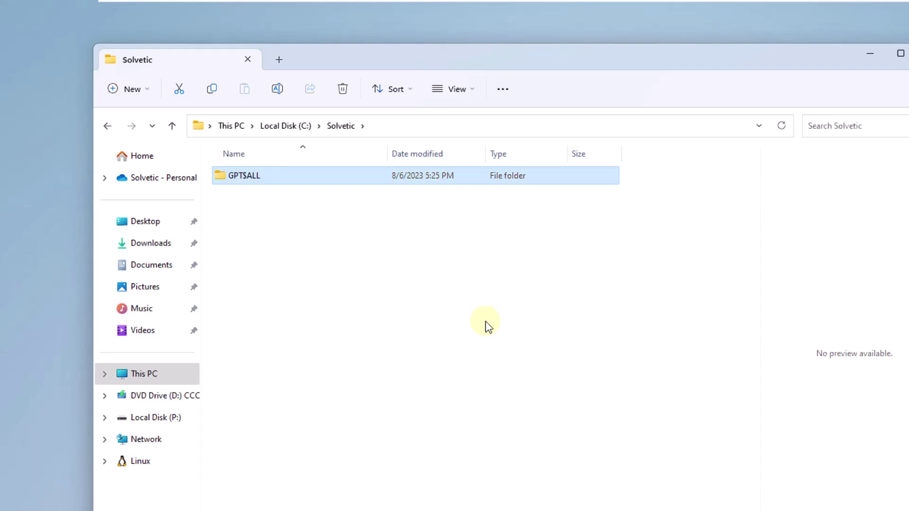
Correct the new folder's name to GPT4ALL
{"action": "key", "text": "F2"}
{"action": "key", "text": "Home"}
{"action": "key", "text": "Right"}
{"action": "key", "text": "Right"}
{"action": "key", "text": "Right"}
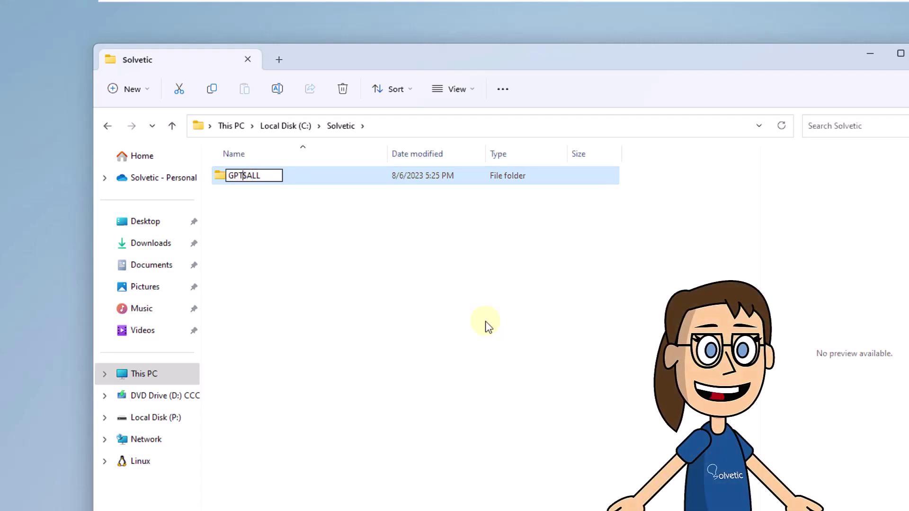
{"action": "key", "text": "Delete"}
{"action": "type", "text": "4"}
{"action": "key", "text": "Return"}
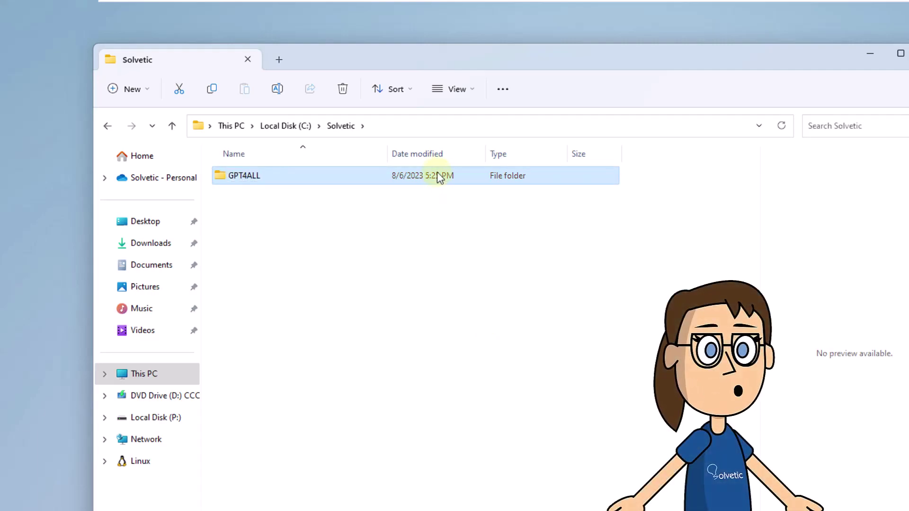
Open a Command Prompt in the C:\Solvetic folder and minimize File Explorer
{"action": "left_click", "coordinate": [445, 126]}
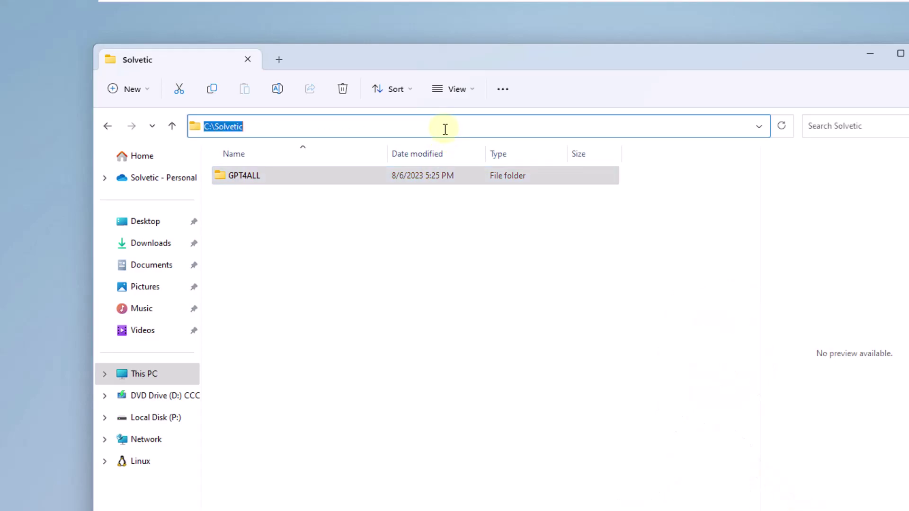
{"action": "type", "text": "cmd"}
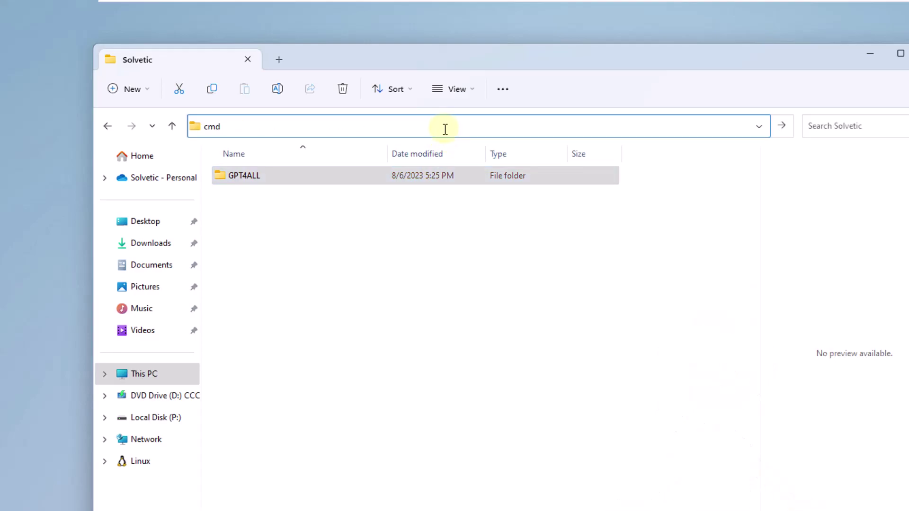
{"action": "key", "text": "Return"}
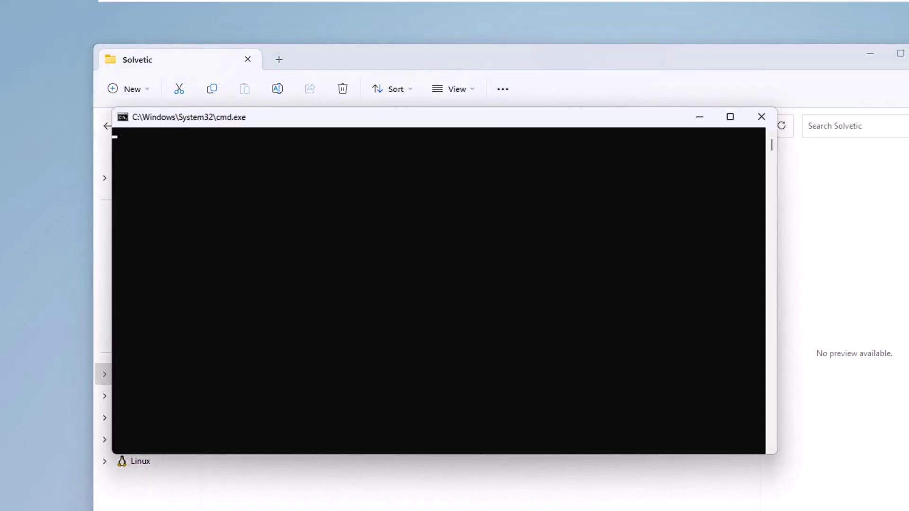
{"action": "left_click", "coordinate": [871, 55]}
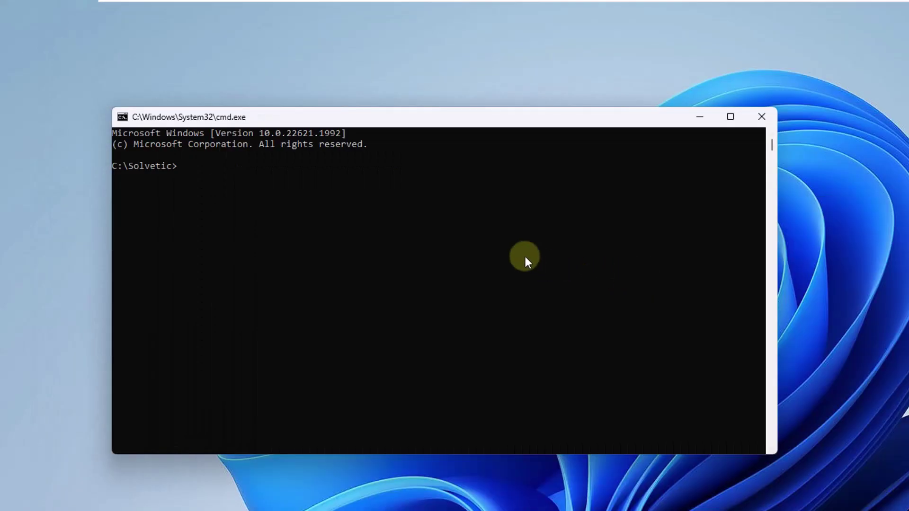
{"action": "type", "text": "git clone https://github.com/git/git"}
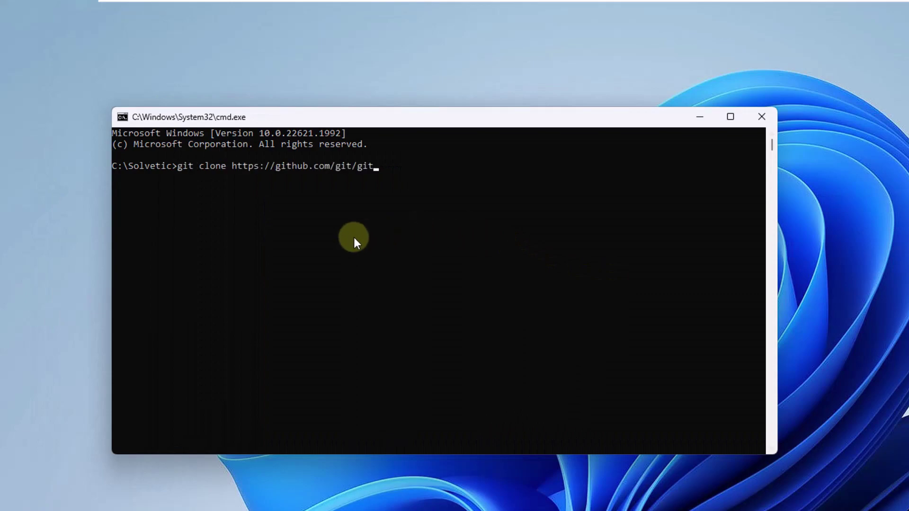
{"action": "key", "text": "Return"}
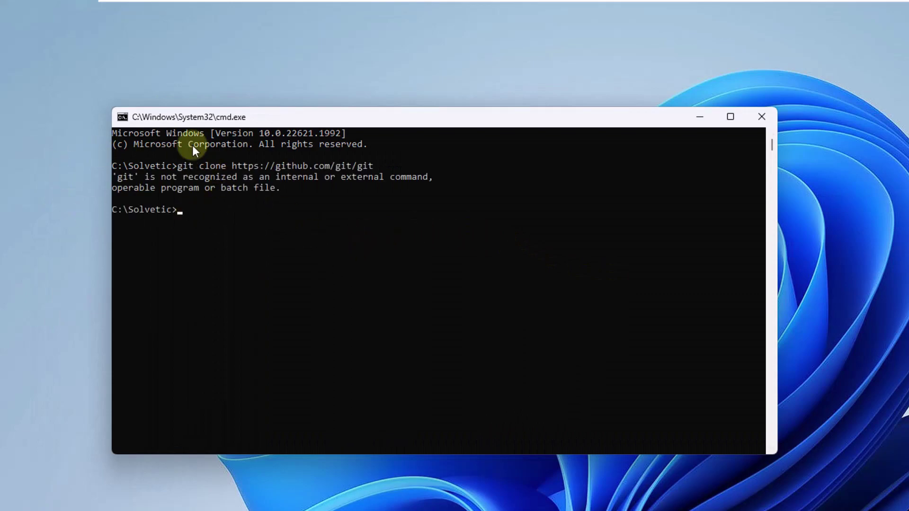
{"action": "left_click", "coordinate": [217, 283]}
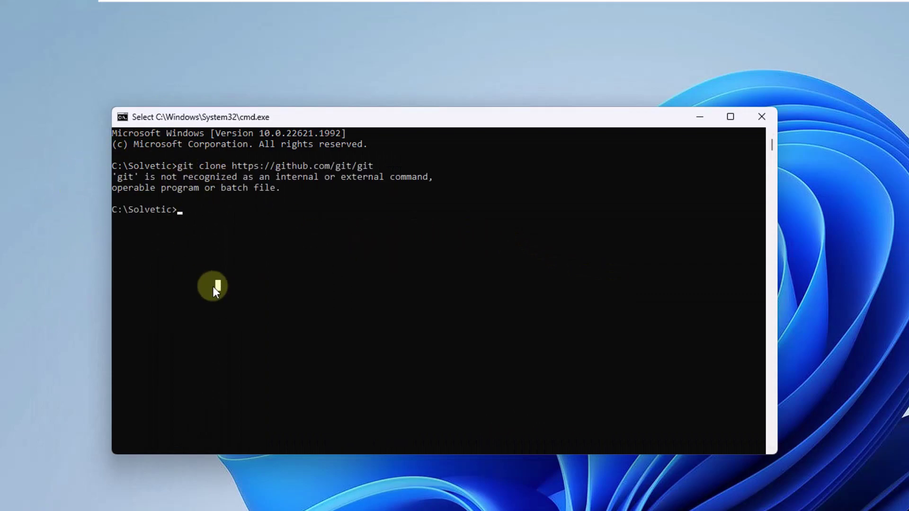
{"action": "type", "text": "cls"}
{"action": "key", "text": "Return"}
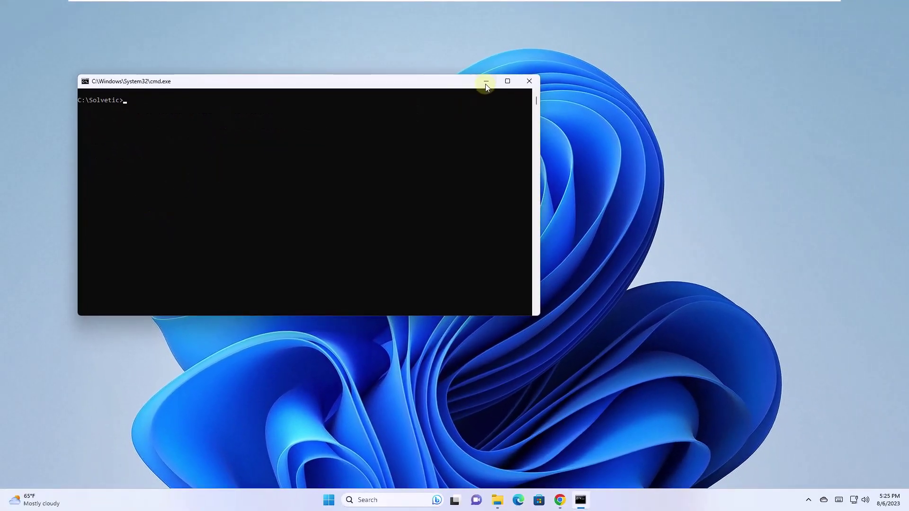
{"action": "left_click", "coordinate": [488, 82]}
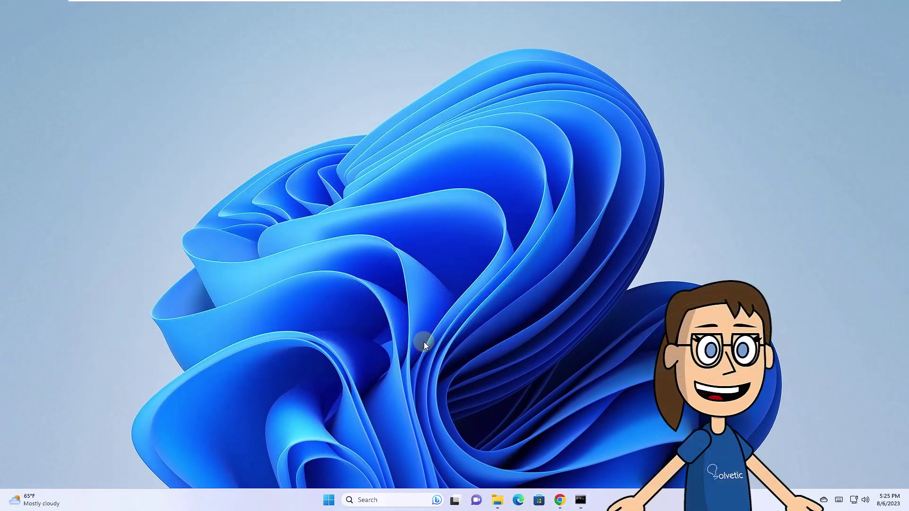
Run the Git-2.41.0.3-64-bit installer from the Downloads folder
{"action": "key", "text": "super+e"}
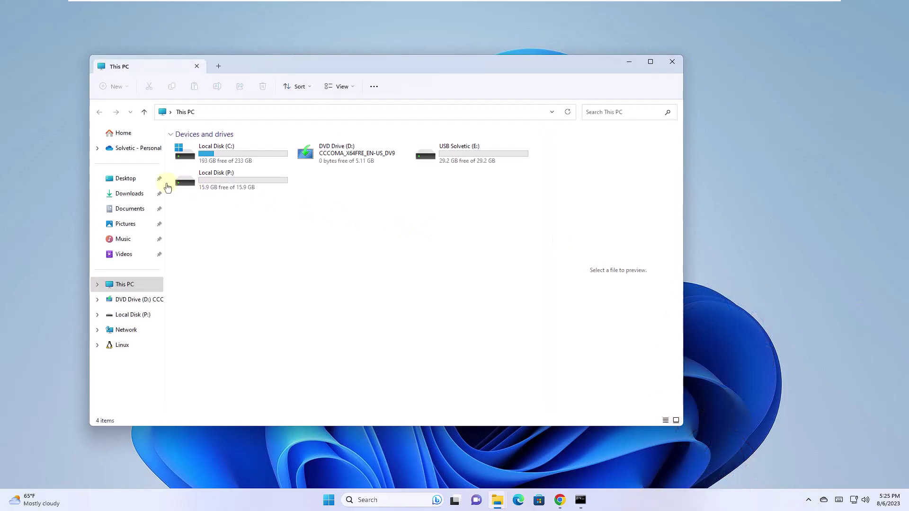
{"action": "left_click", "coordinate": [130, 195]}
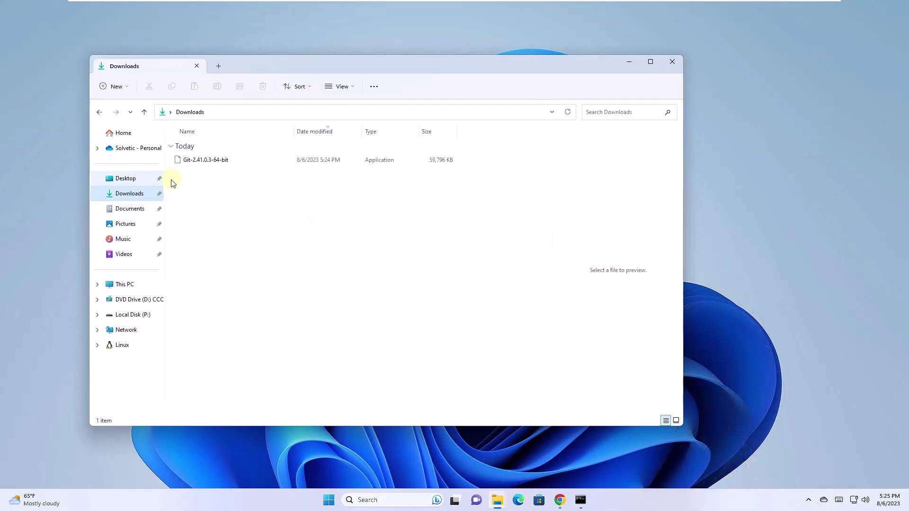
{"action": "left_click", "coordinate": [200, 163]}
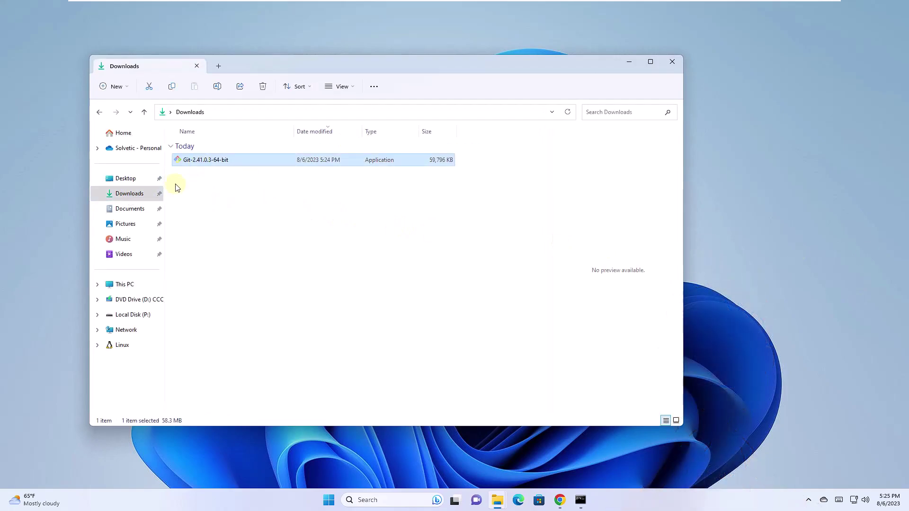
{"action": "double_click", "coordinate": [198, 162]}
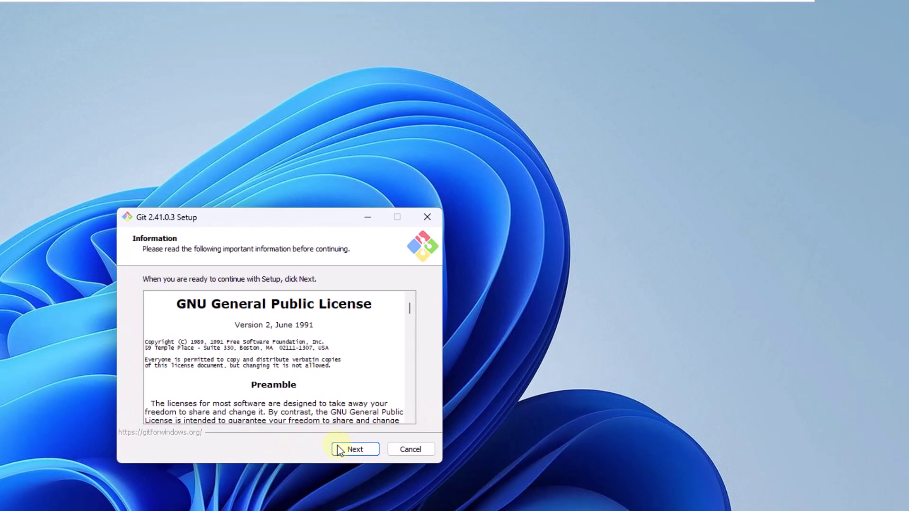
Accept the GNU General Public License and set the Git installation folder to C:\Solvetic\GPT4ALL\Git
{"action": "left_click", "coordinate": [351, 454]}
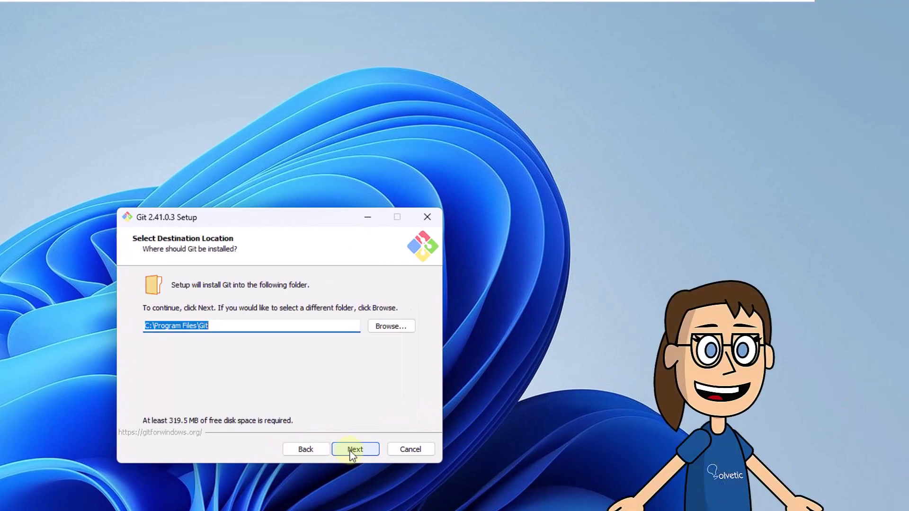
{"action": "left_click", "coordinate": [386, 327]}
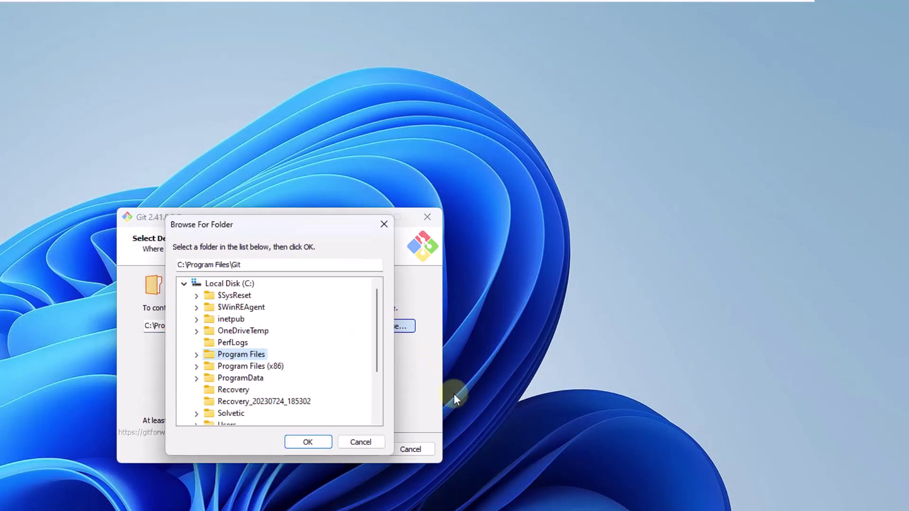
{"action": "left_click", "coordinate": [197, 415]}
{"action": "left_click", "coordinate": [246, 413]}
{"action": "left_click", "coordinate": [307, 443]}
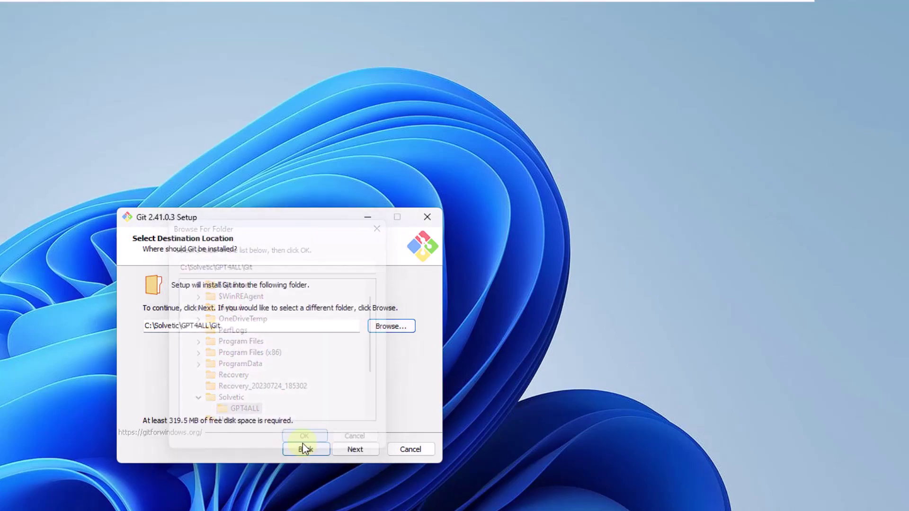
{"action": "left_click", "coordinate": [356, 450]}
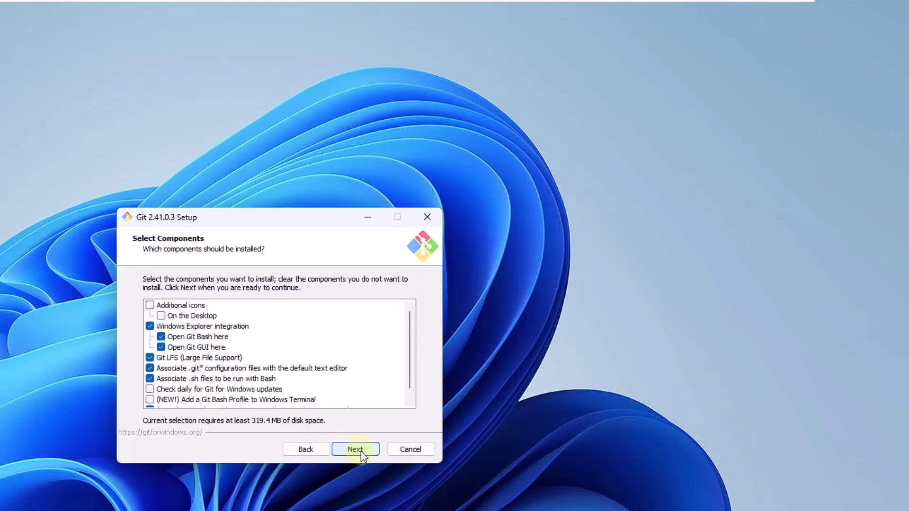
Keep the default components, Git Start Menu folder, Vim editor, Git-decided initial branch name and the command line plus 3rd-party software PATH option
{"action": "left_click", "coordinate": [360, 450]}
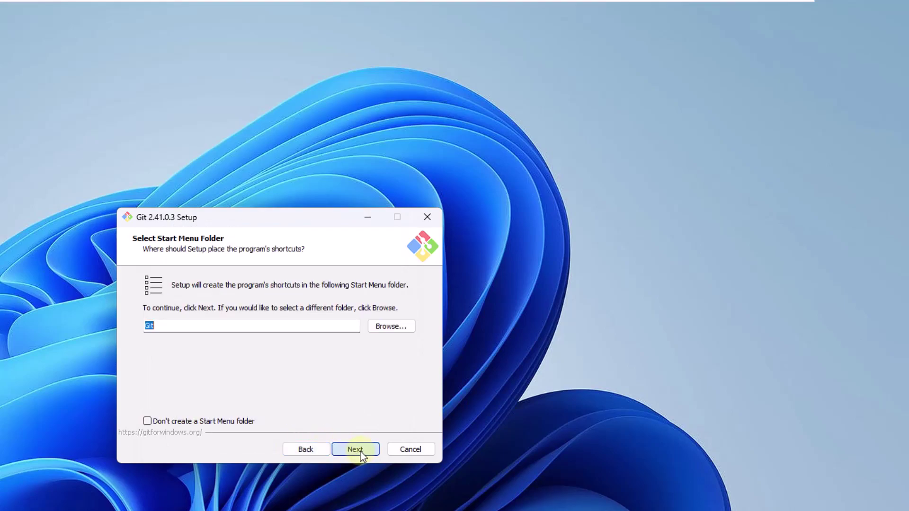
{"action": "left_click", "coordinate": [359, 450]}
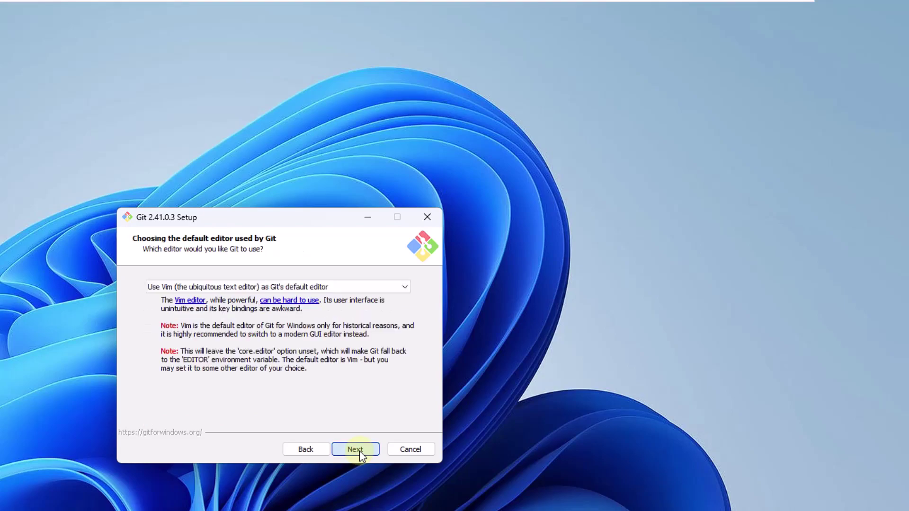
{"action": "left_click", "coordinate": [360, 450]}
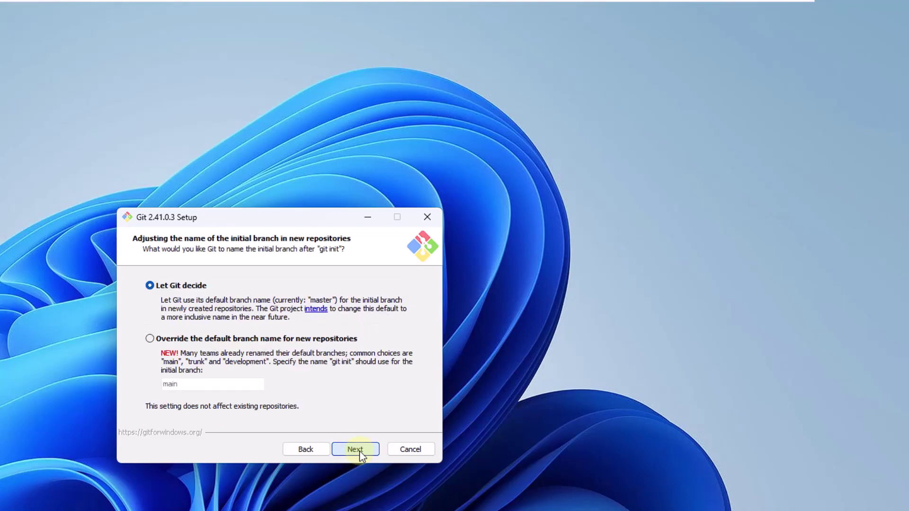
{"action": "left_click", "coordinate": [359, 449]}
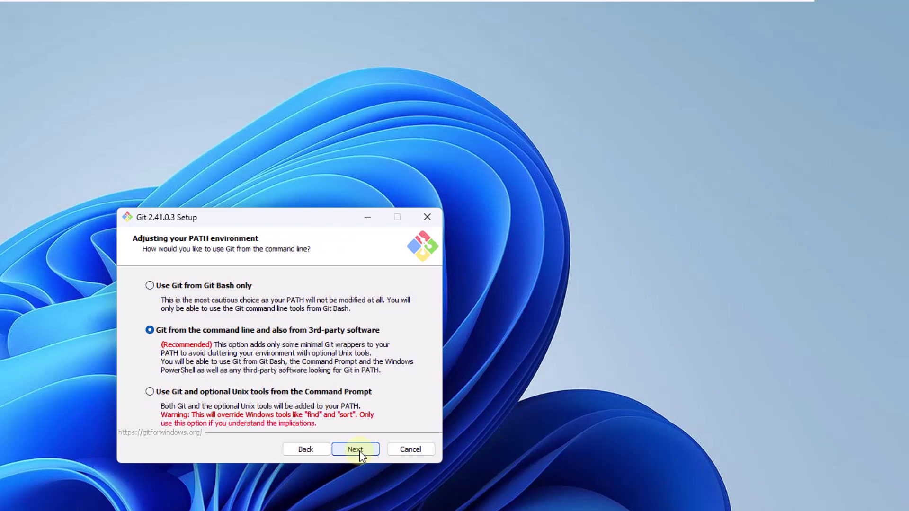
{"action": "left_click", "coordinate": [359, 450]}
Keep the OpenSSL library for HTTPS, MinTTY as the terminal emulator and the fast-forward or merge behavior for git pull
{"action": "left_click", "coordinate": [360, 450]}
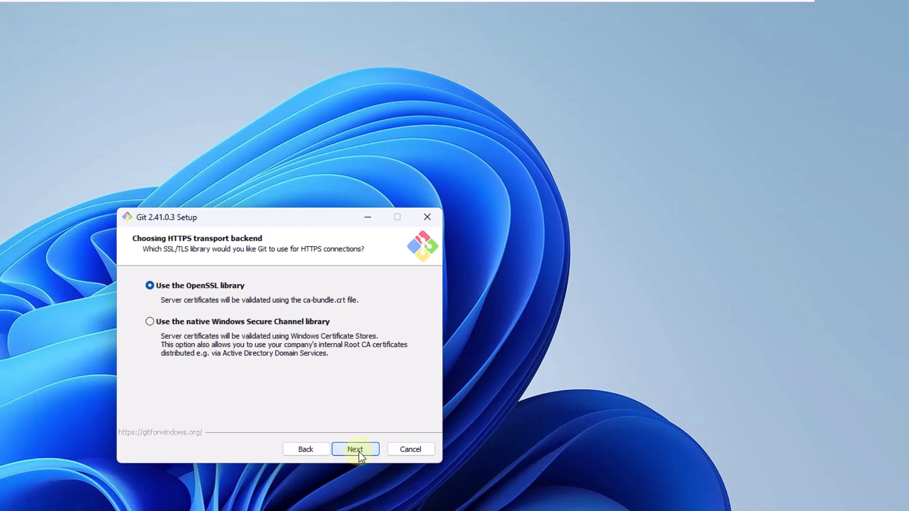
{"action": "left_click", "coordinate": [359, 450]}
{"action": "left_click", "coordinate": [359, 450]}
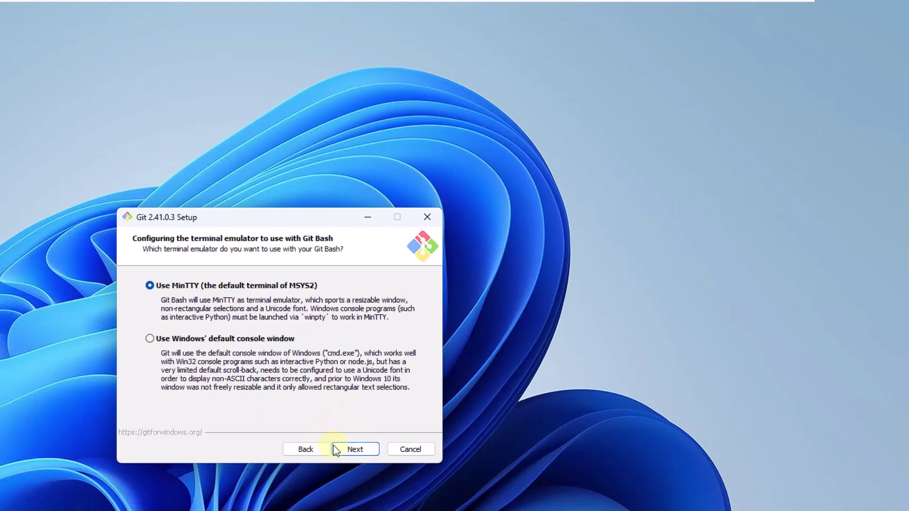
{"action": "left_click", "coordinate": [356, 453]}
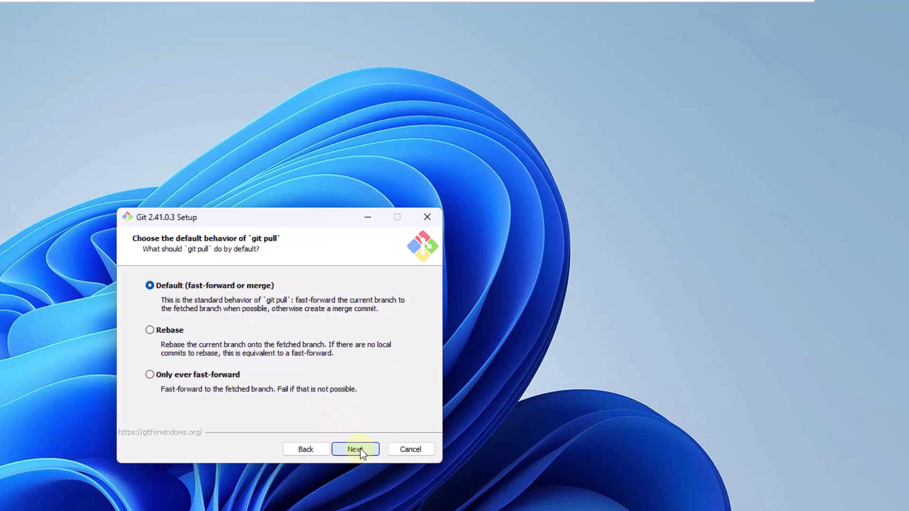
{"action": "left_click", "coordinate": [363, 453]}
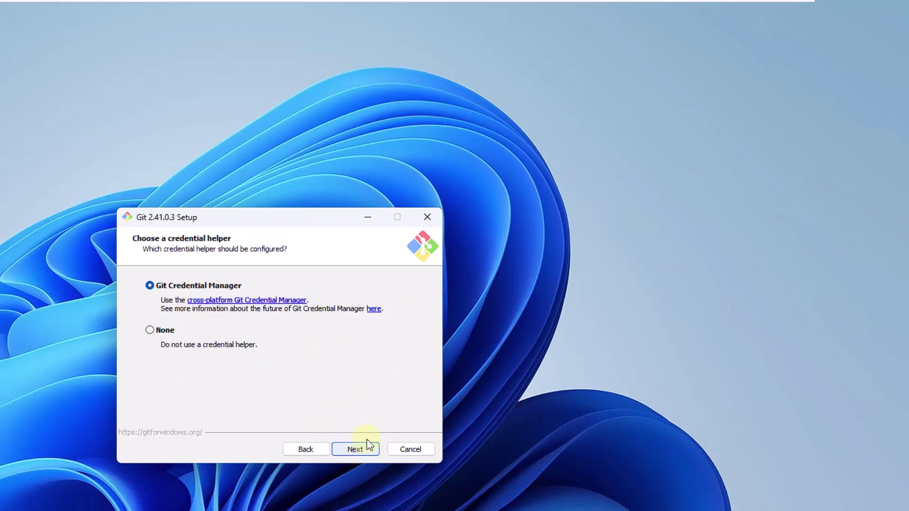
Install Git with Git Credential Manager and file system caching enabled, and finish the setup without viewing the release notes
{"action": "left_click", "coordinate": [366, 453]}
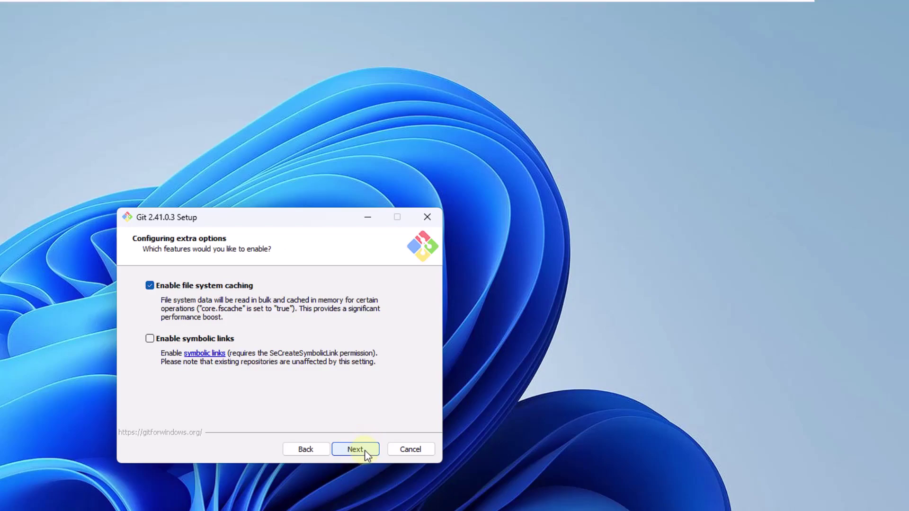
{"action": "left_click", "coordinate": [364, 451]}
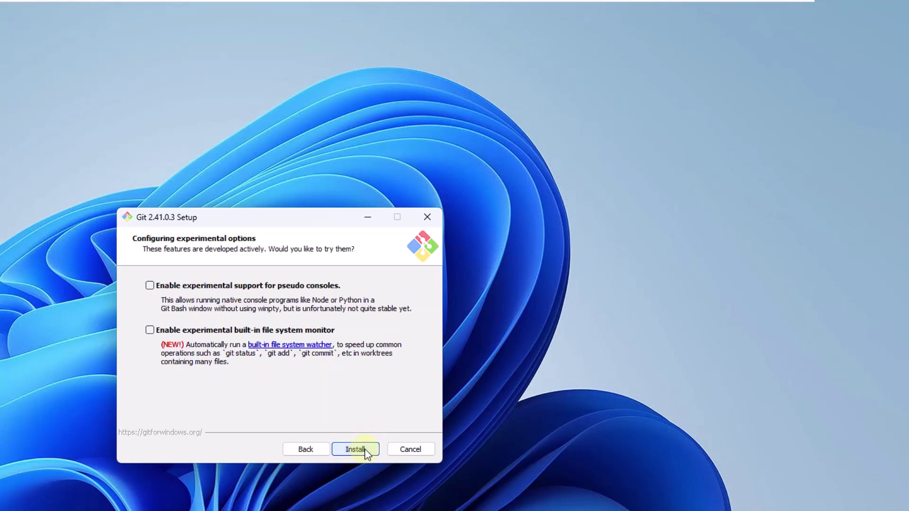
{"action": "left_click", "coordinate": [365, 451]}
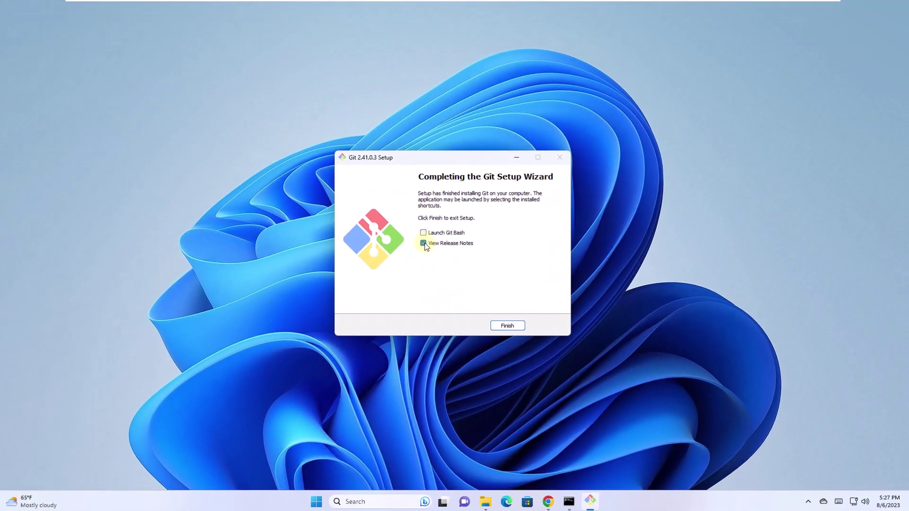
{"action": "left_click", "coordinate": [238, 335]}
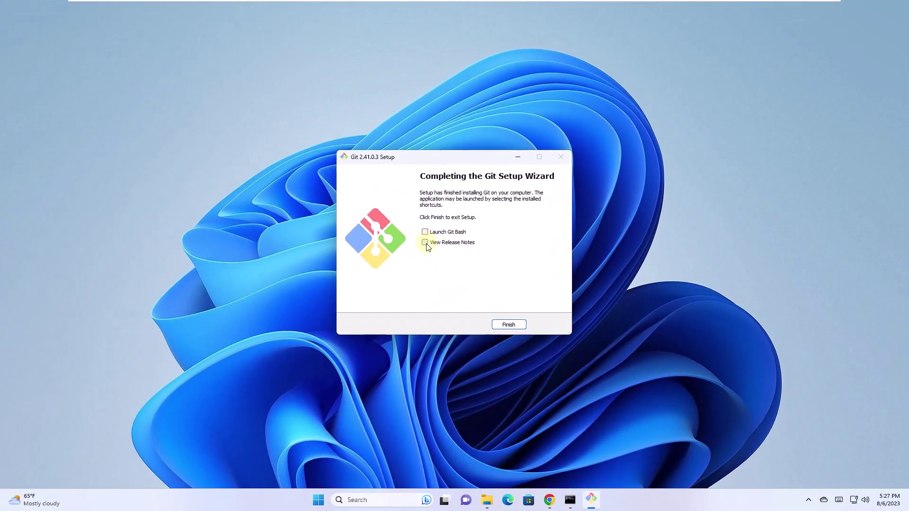
{"action": "left_click", "coordinate": [498, 327]}
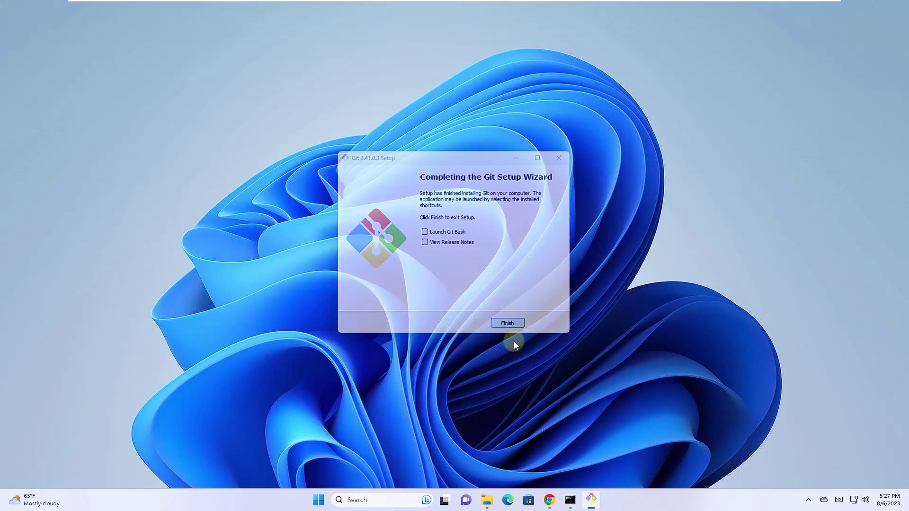
{"action": "left_click", "coordinate": [581, 500]}
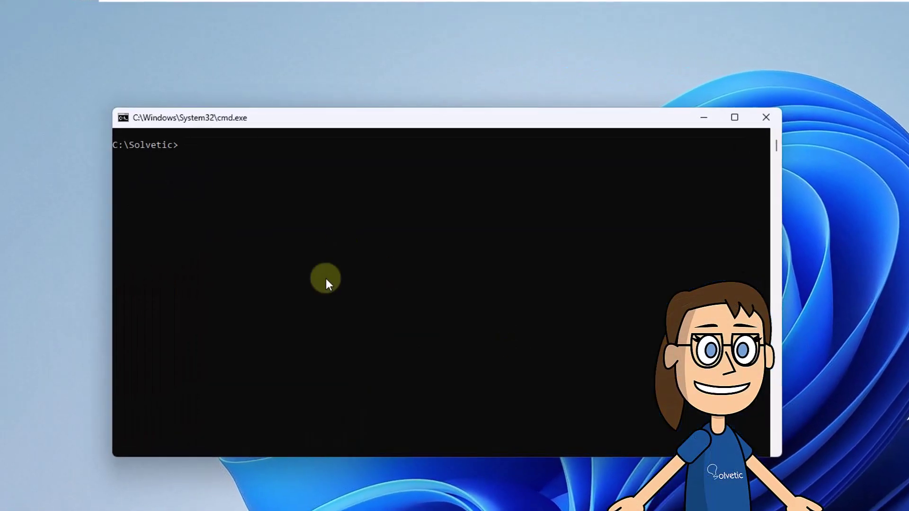
{"action": "type", "text": "git clone https://github.com/git/git"}
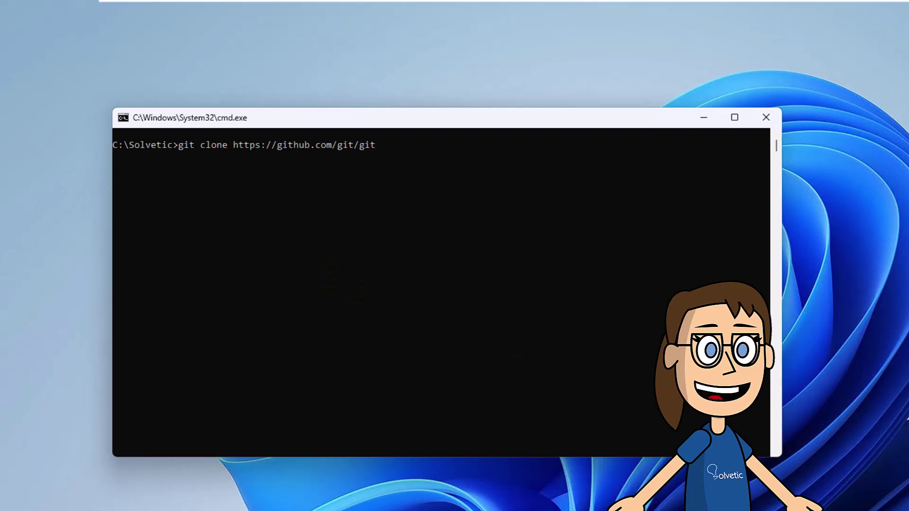
{"action": "key", "text": "Return"}
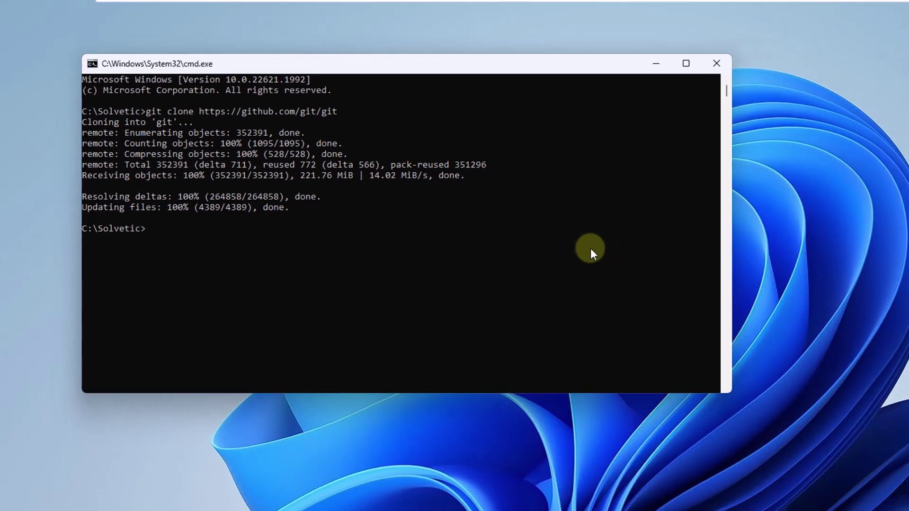
{"action": "type", "text": "cls"}
{"action": "key", "text": "Return"}
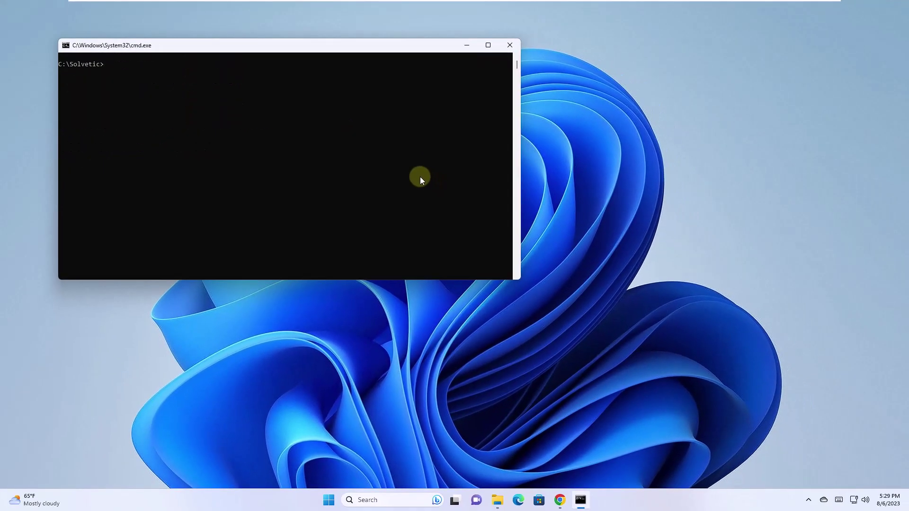
{"action": "type", "text": "exit"}
{"action": "key", "text": "Return"}
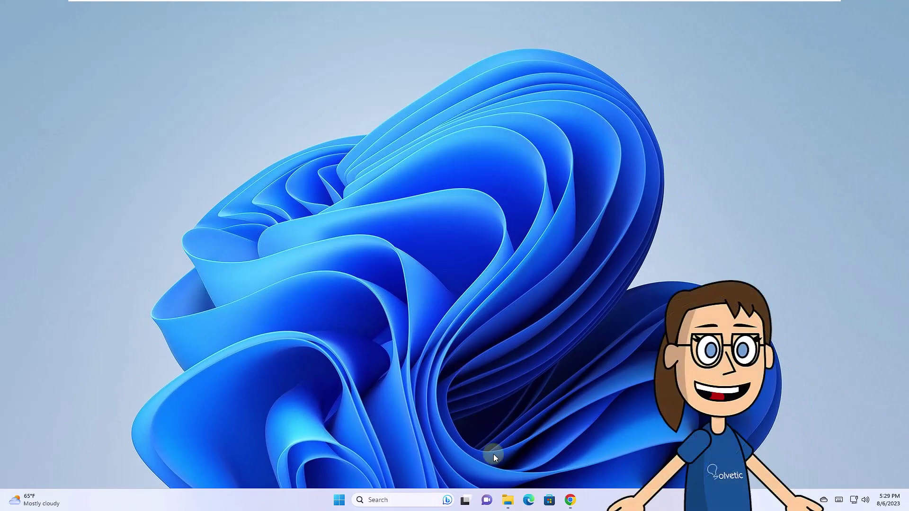
Examine the contents of the cloned git folder in C:\Solvetic, return to the parent folder and minimize File Explorer
{"action": "left_click", "coordinate": [509, 501]}
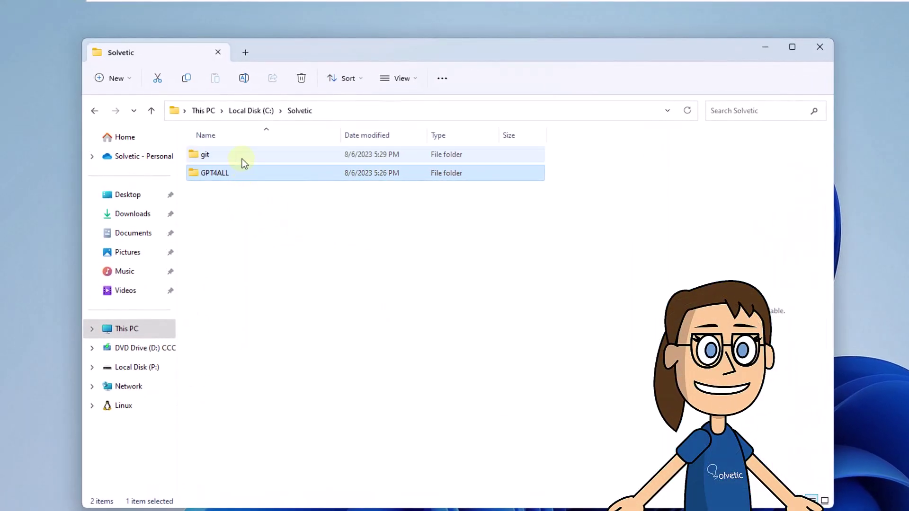
{"action": "double_click", "coordinate": [243, 158]}
{"action": "scroll", "coordinate": [283, 201], "scroll_direction": "down", "scroll_amount": 8}
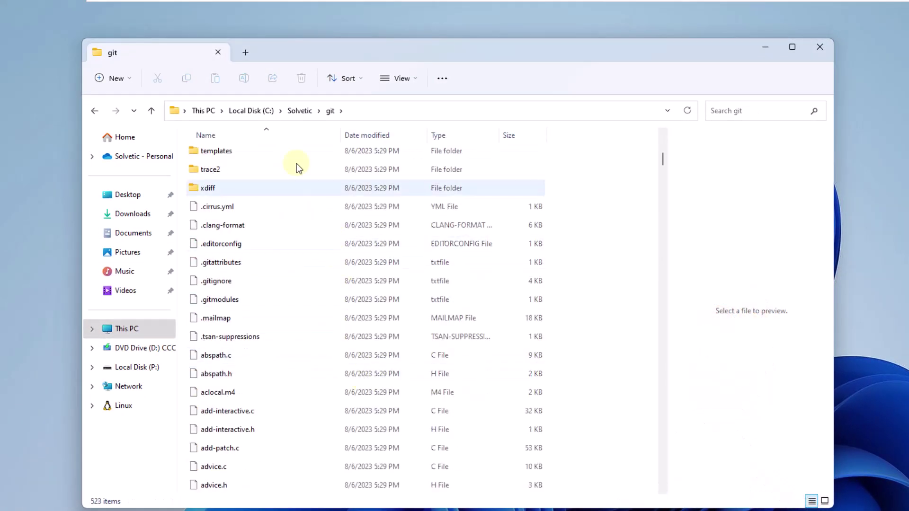
{"action": "scroll", "coordinate": [255, 332], "scroll_direction": "up", "scroll_amount": 4}
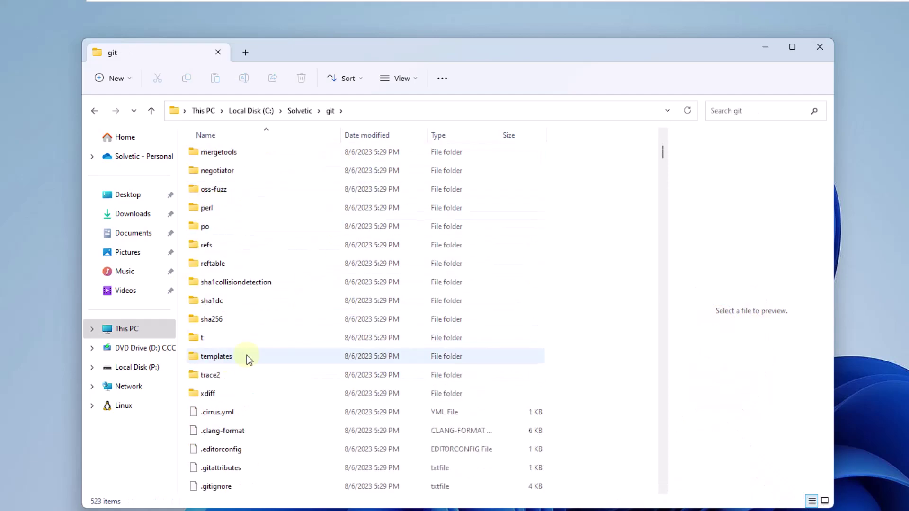
{"action": "left_click", "coordinate": [307, 112]}
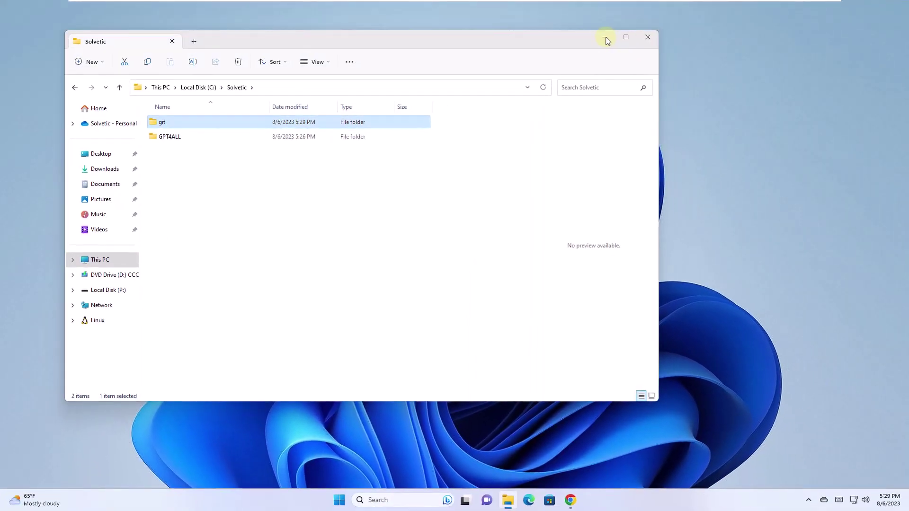
{"action": "left_click", "coordinate": [766, 46]}
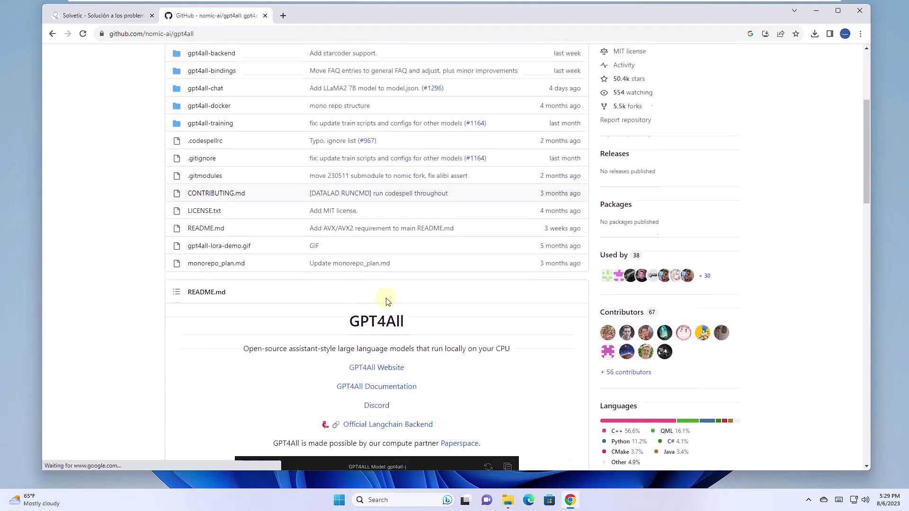
Download the Windows chat client installer from the nomic-ai/gpt4all GitHub page, run gpt4all-installer-win64.exe and minimize the browser
{"action": "scroll", "coordinate": [386, 312], "scroll_direction": "down", "scroll_amount": 3}
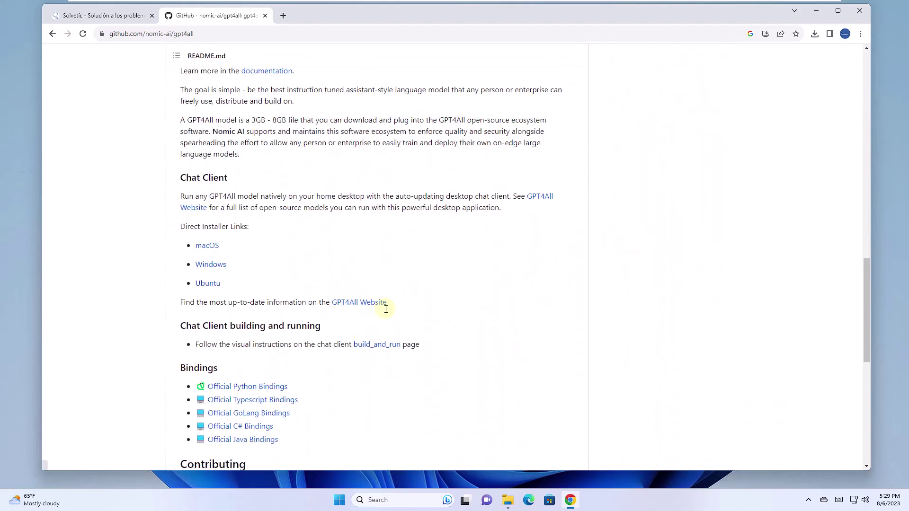
{"action": "left_click", "coordinate": [209, 266]}
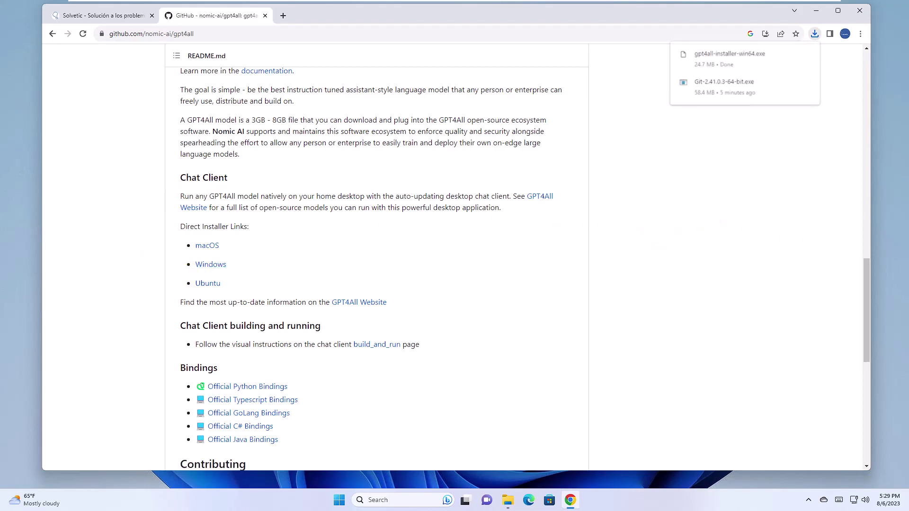
{"action": "mouse_move", "coordinate": [728, 64]}
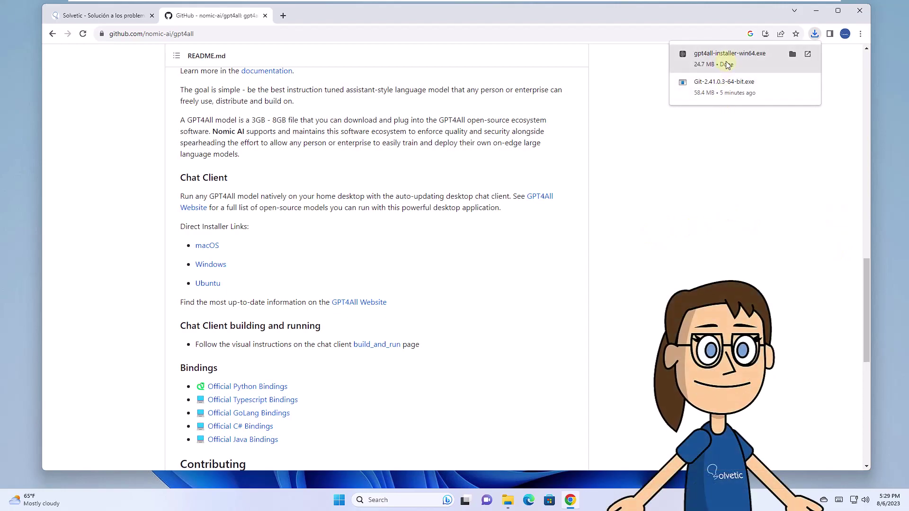
{"action": "left_click", "coordinate": [728, 65]}
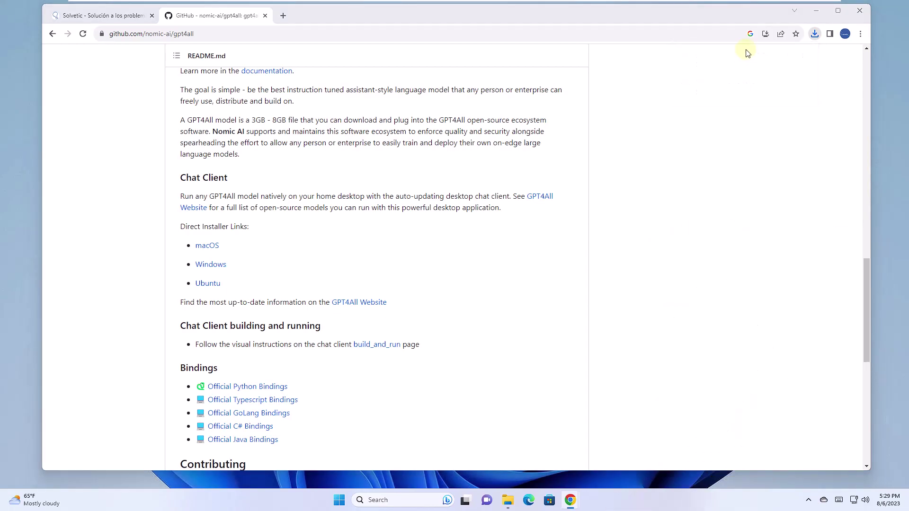
{"action": "left_click", "coordinate": [816, 10]}
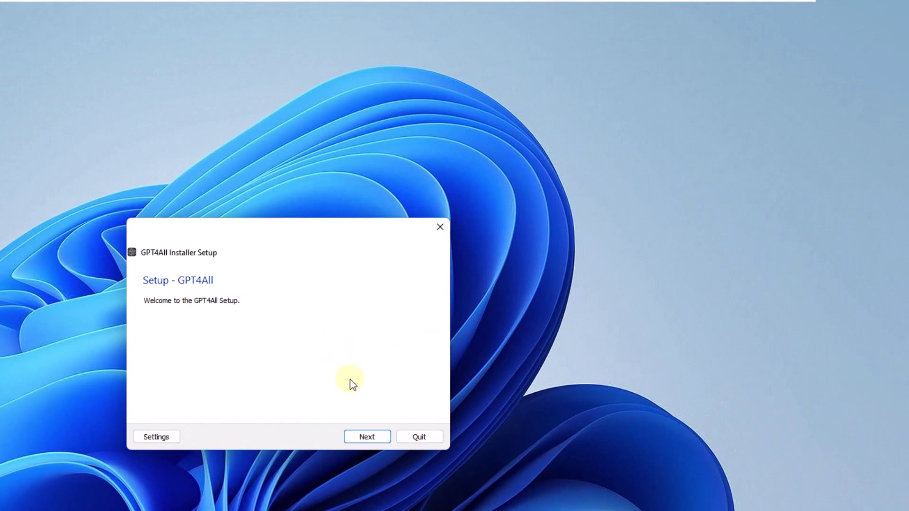
Keep the default GPT4All installation folder and the gpt4all component, and accept the license agreement
{"action": "left_click", "coordinate": [366, 439]}
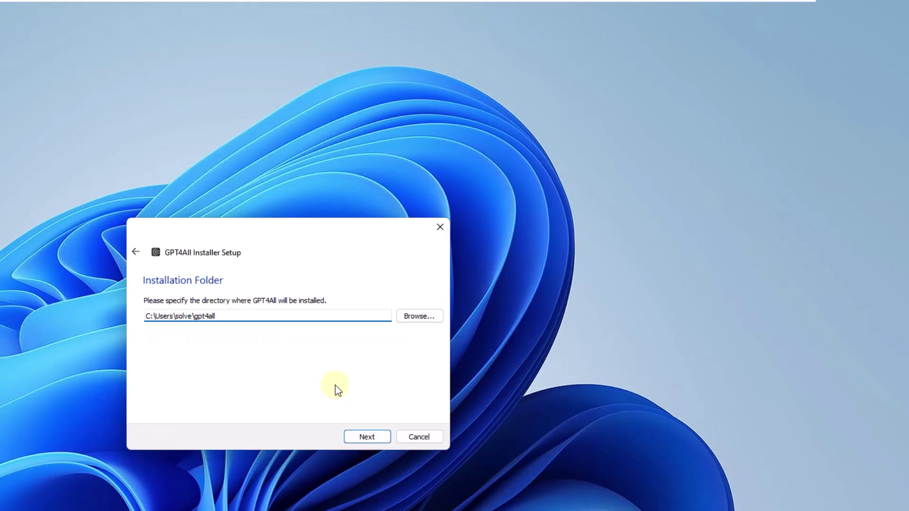
{"action": "left_click", "coordinate": [362, 437]}
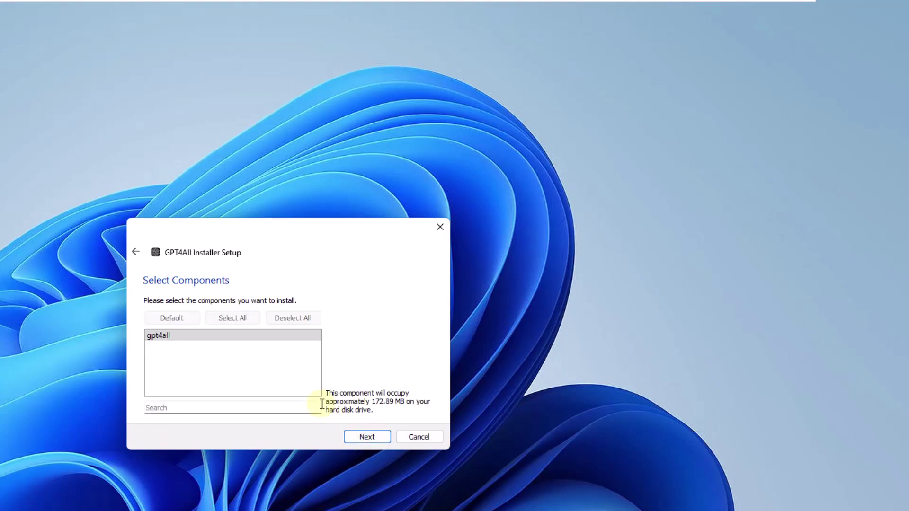
{"action": "left_click", "coordinate": [360, 437]}
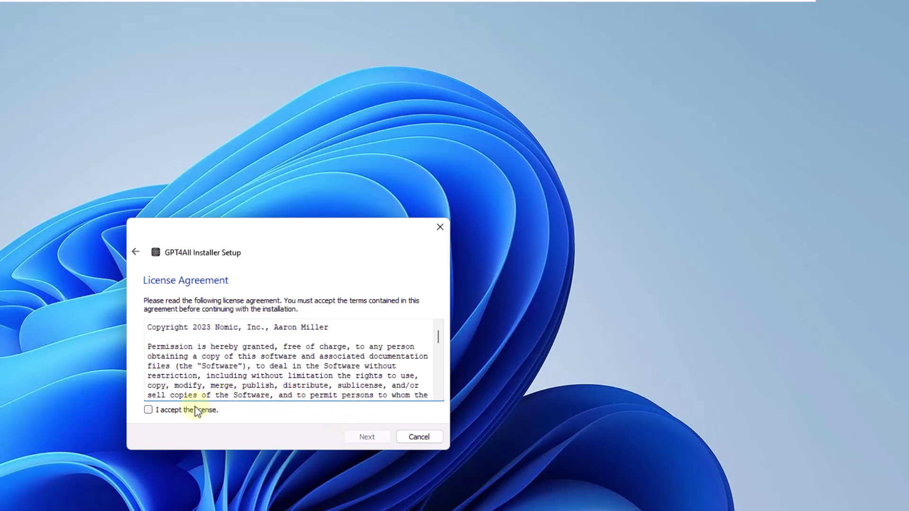
{"action": "left_click", "coordinate": [198, 412]}
{"action": "left_click", "coordinate": [371, 438]}
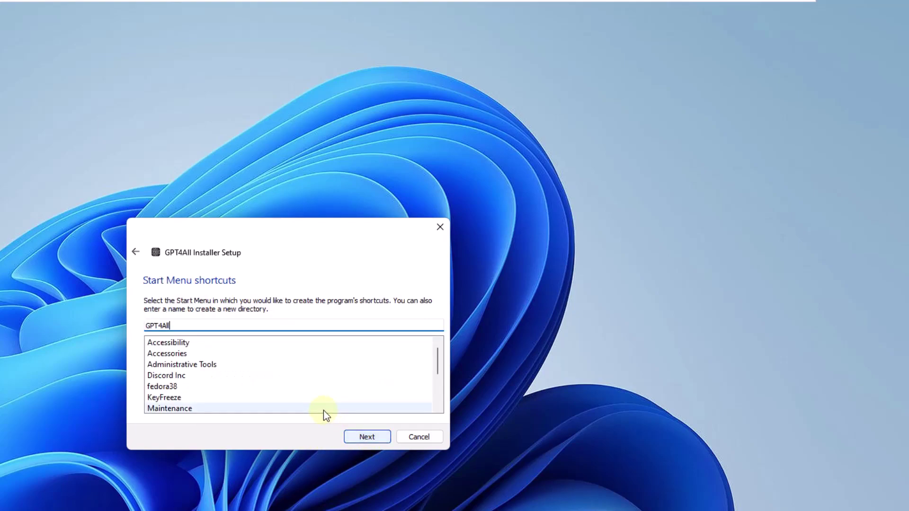
Keep GPT4All as the Start Menu shortcut directory, install GPT4All and finish the setup wizard
{"action": "left_click", "coordinate": [367, 437]}
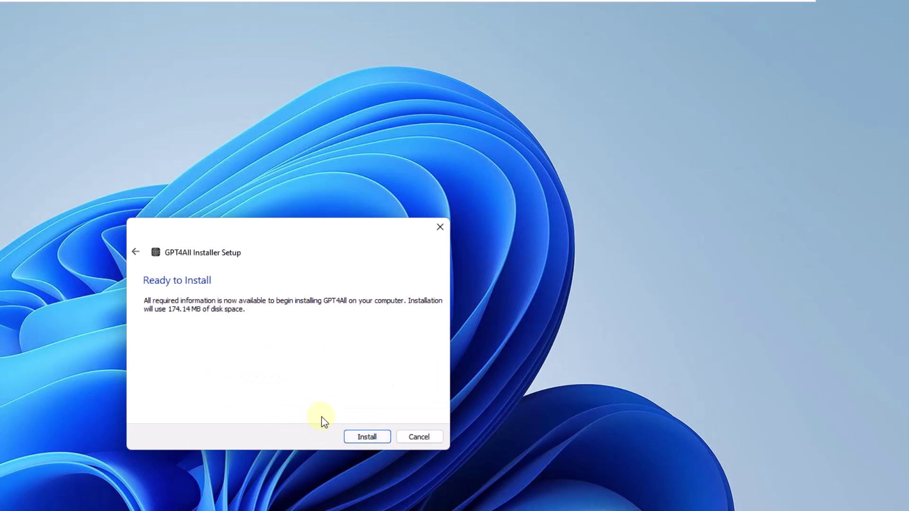
{"action": "left_click", "coordinate": [354, 437]}
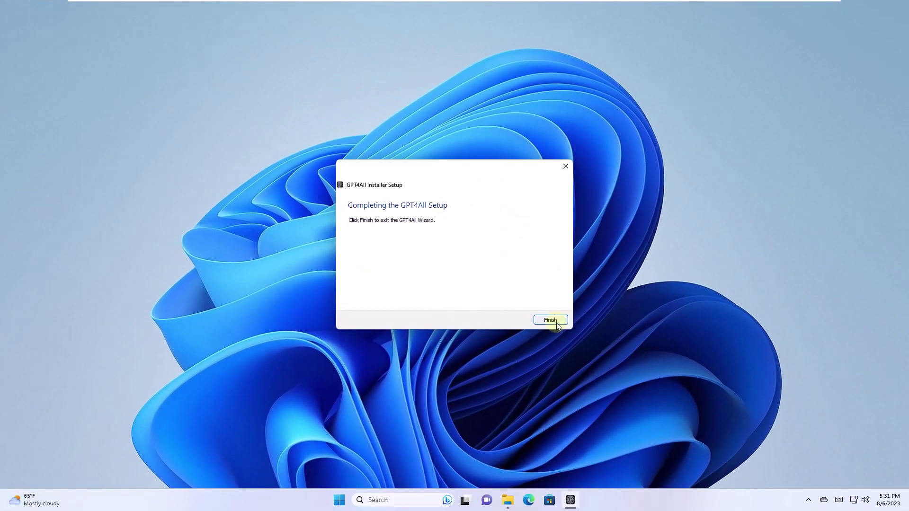
{"action": "left_click", "coordinate": [556, 322]}
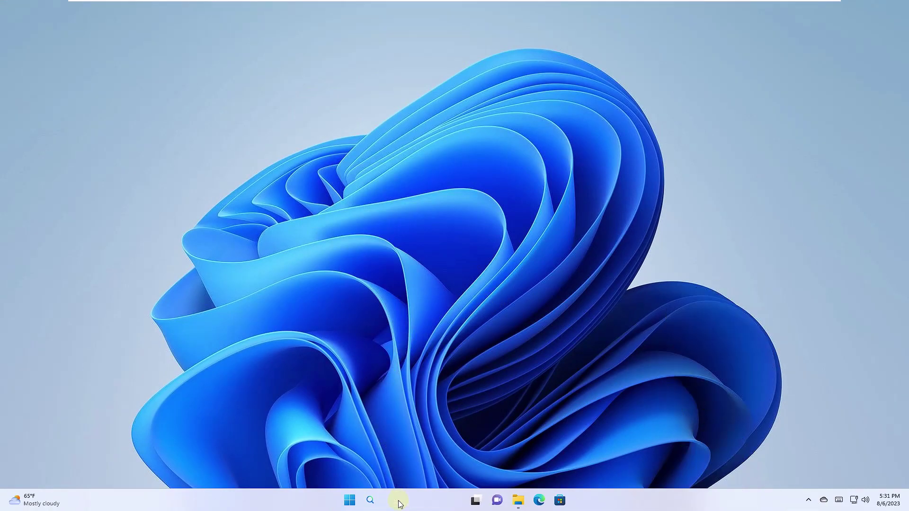
Launch the installed GPT4All app and opt in to both anonymous usage analytics and anonymous chat sharing to the GPT4All Datalake
{"action": "left_click", "coordinate": [399, 504]}
{"action": "type", "text": "gpt4All"}
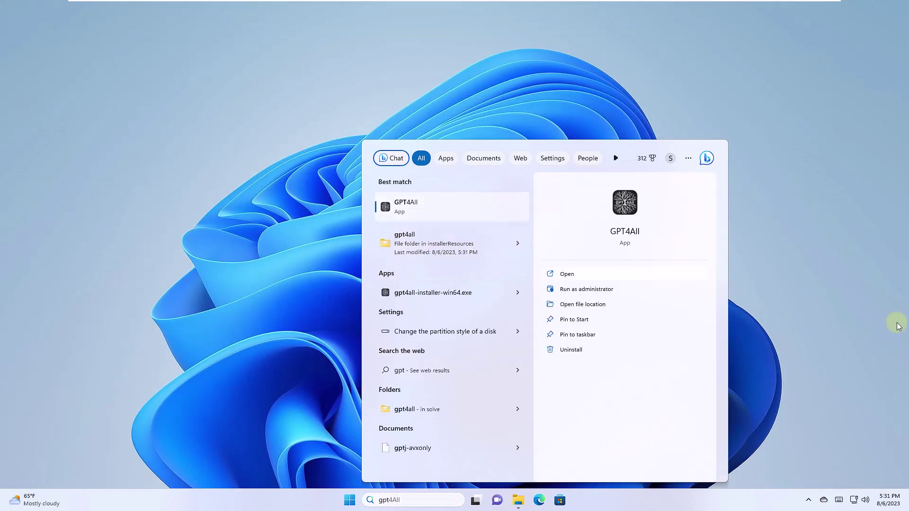
{"action": "key", "text": "Return"}
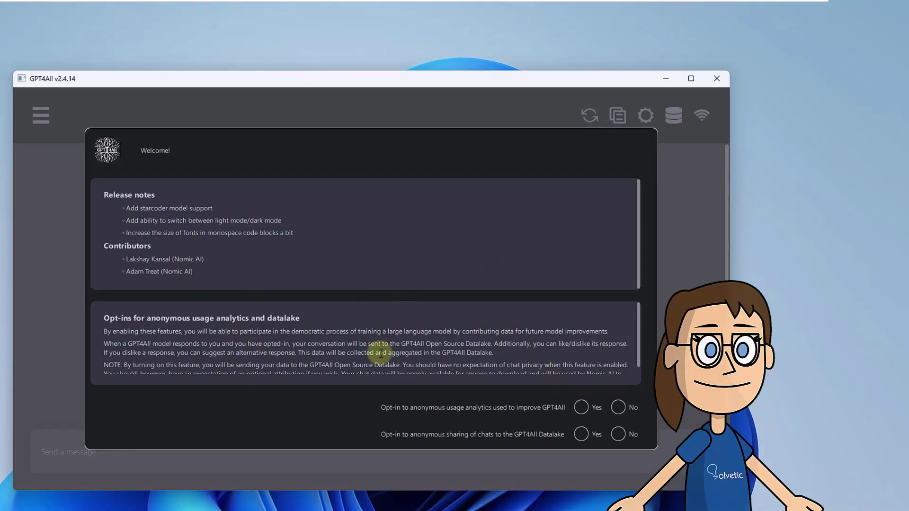
{"action": "left_click", "coordinate": [582, 435]}
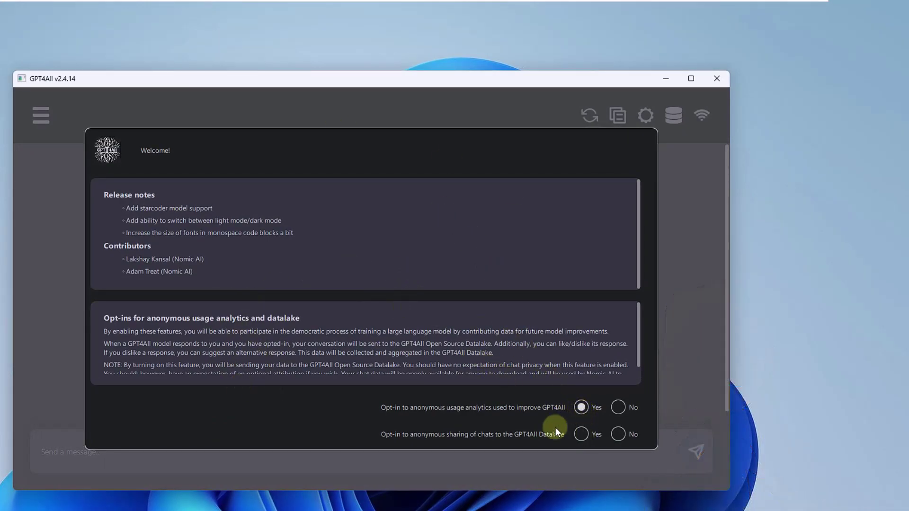
Examine the available GPT4All models and their size, memory and licensing details, including ChatGPT-4, Groovy and Snoozy
{"action": "scroll", "coordinate": [486, 296], "scroll_direction": "down", "scroll_amount": 8}
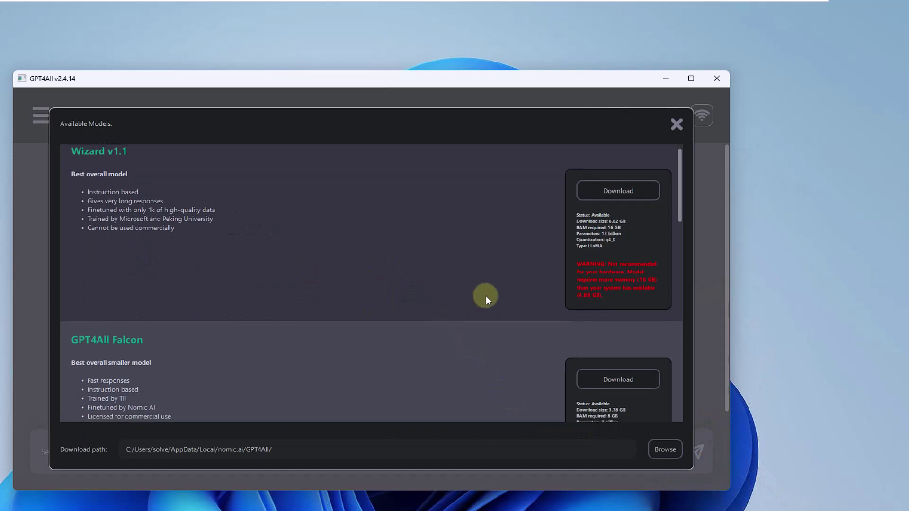
{"action": "scroll", "coordinate": [486, 297], "scroll_direction": "down", "scroll_amount": 5}
{"action": "scroll", "coordinate": [486, 296], "scroll_direction": "up", "scroll_amount": 5}
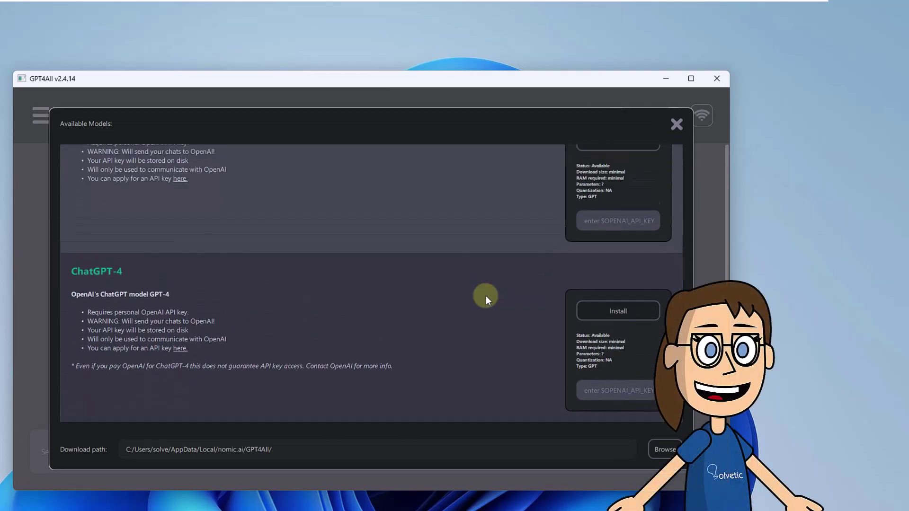
{"action": "scroll", "coordinate": [486, 297], "scroll_direction": "down", "scroll_amount": 3}
{"action": "scroll", "coordinate": [486, 297], "scroll_direction": "down", "scroll_amount": 4}
{"action": "left_click", "coordinate": [371, 365]}
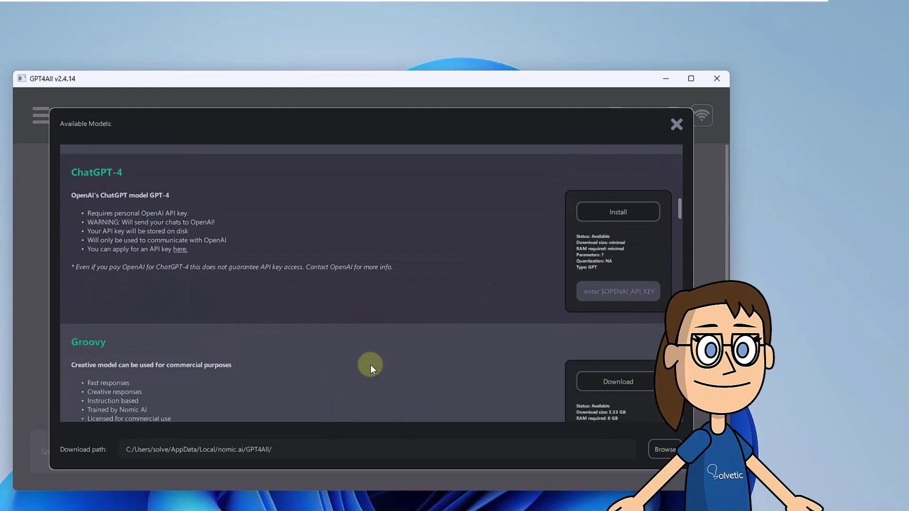
{"action": "scroll", "coordinate": [442, 319], "scroll_direction": "down", "scroll_amount": 2}
{"action": "scroll", "coordinate": [442, 319], "scroll_direction": "down", "scroll_amount": 2}
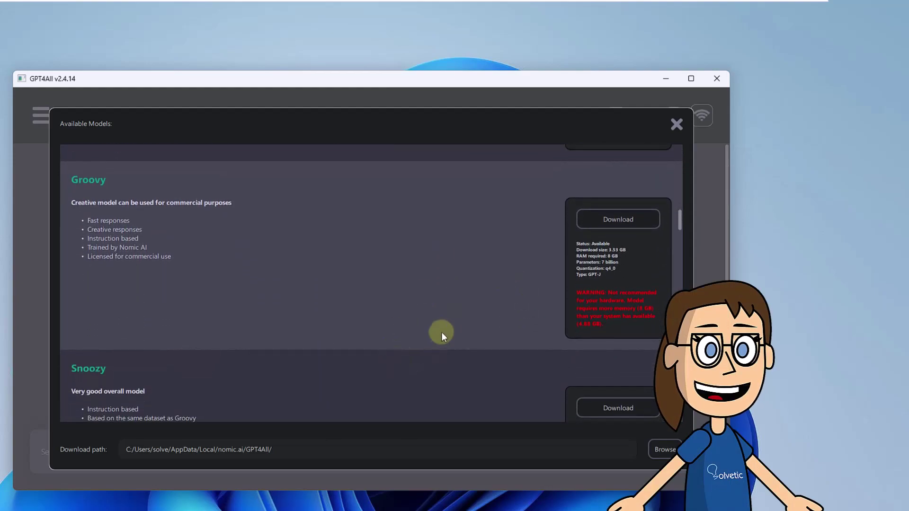
{"action": "scroll", "coordinate": [442, 333], "scroll_direction": "down", "scroll_amount": 3}
{"action": "scroll", "coordinate": [310, 328], "scroll_direction": "up", "scroll_amount": 5}
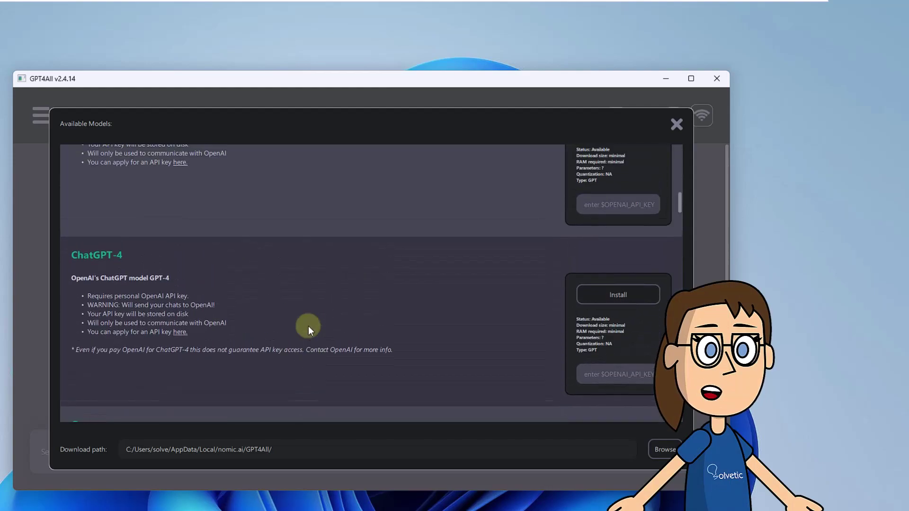
{"action": "scroll", "coordinate": [308, 321], "scroll_direction": "down", "scroll_amount": 3}
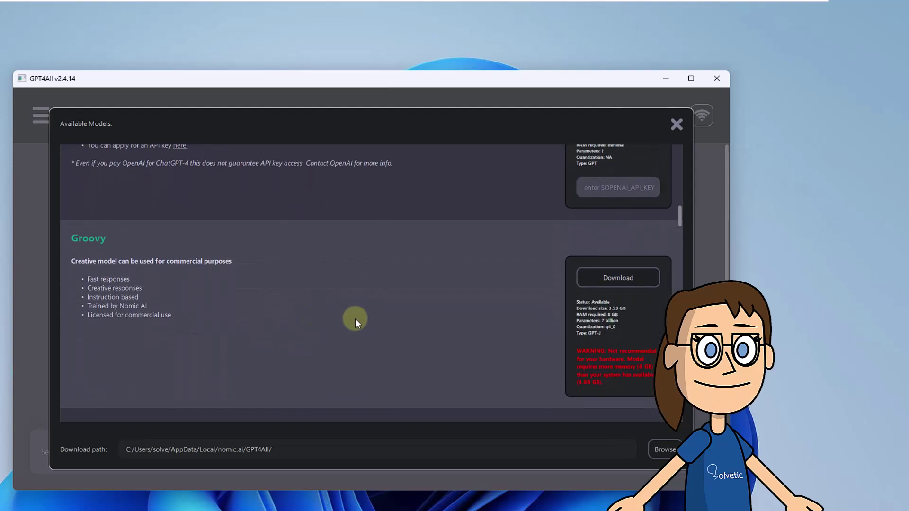
Download the Groovy model to the default download path and close the GPT4All window
{"action": "left_click", "coordinate": [606, 267]}
{"action": "scroll", "coordinate": [429, 264], "scroll_direction": "down", "scroll_amount": 1}
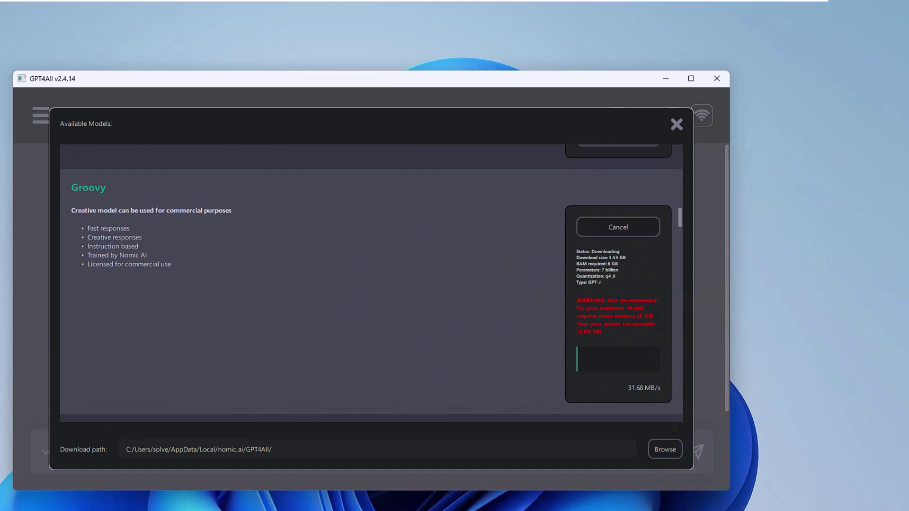
{"action": "scroll", "coordinate": [371, 284], "scroll_direction": "down", "scroll_amount": 1}
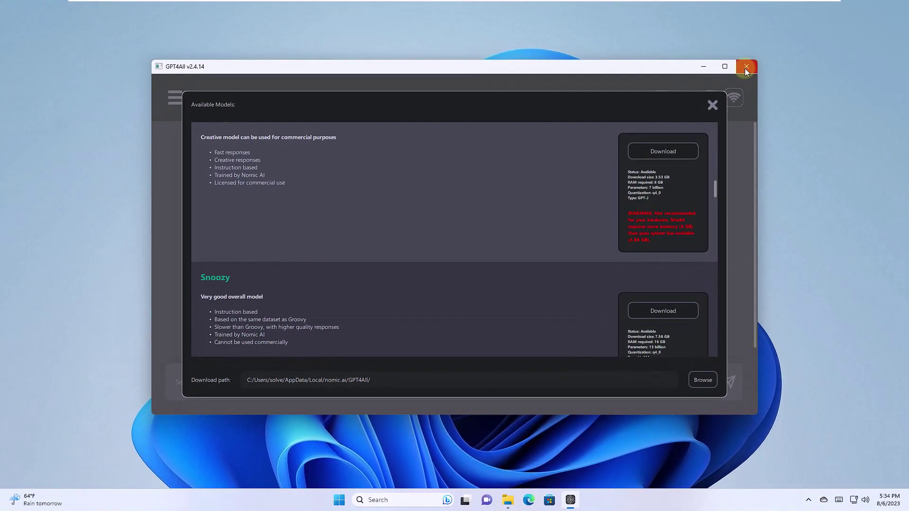
{"action": "left_click", "coordinate": [746, 67]}
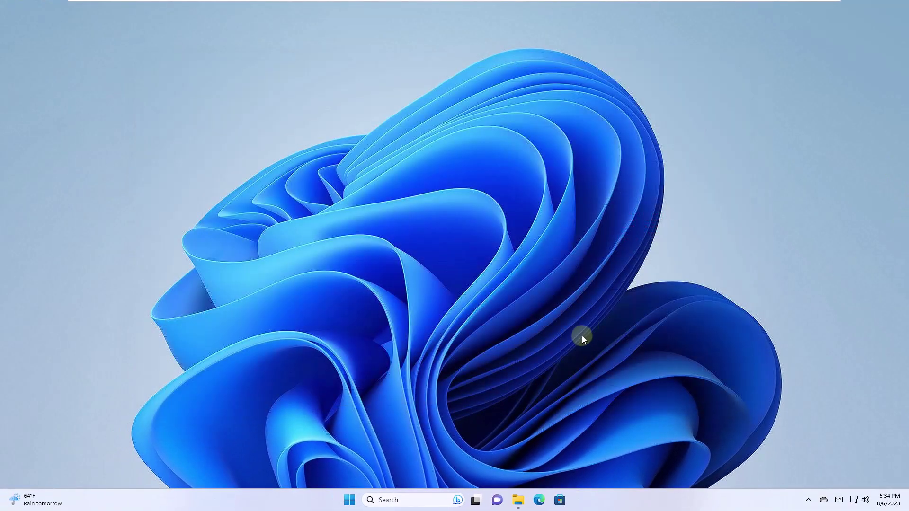
Locate the chat application in the gpt4all\bin folder of the user profile on Local Disk (C:), and close File Explorer
{"action": "key", "text": "super+e"}
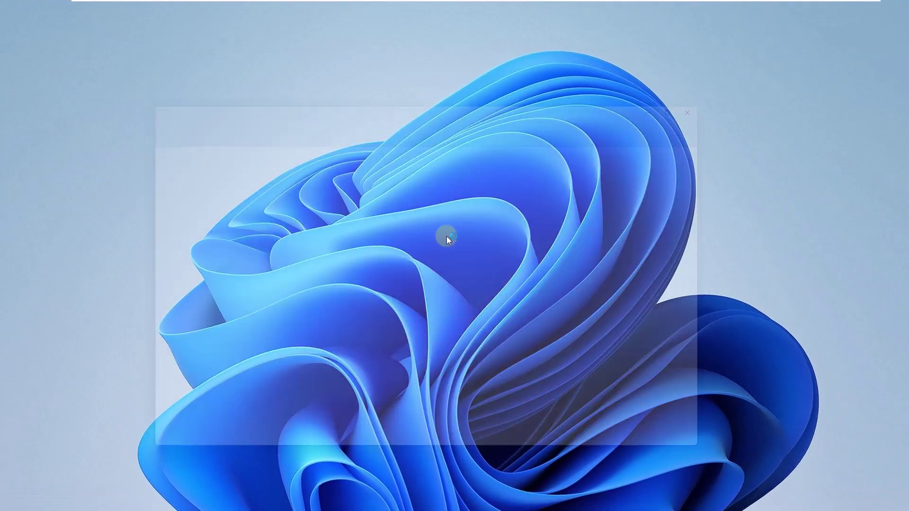
{"action": "double_click", "coordinate": [284, 216]}
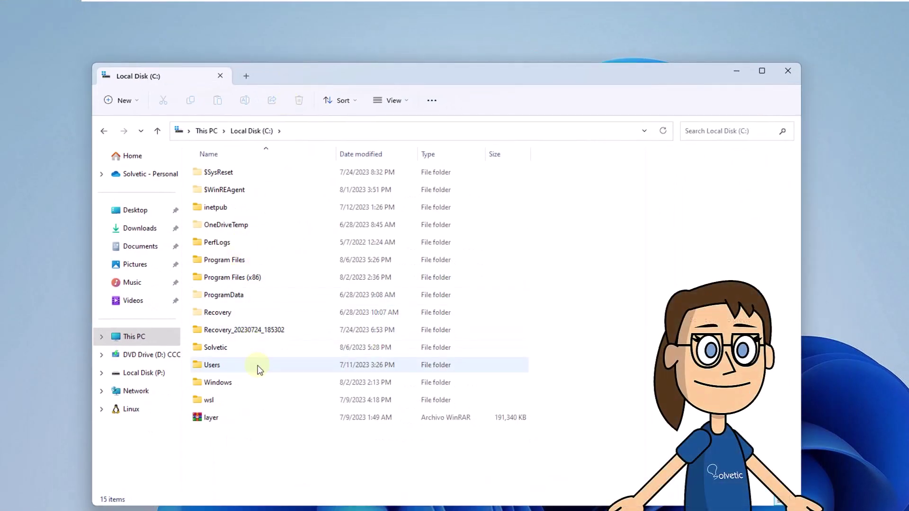
{"action": "double_click", "coordinate": [258, 369]}
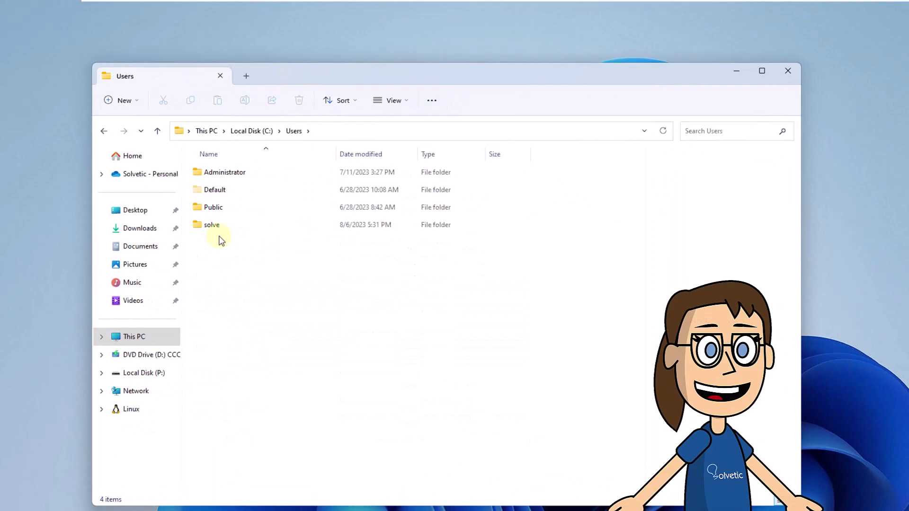
{"action": "double_click", "coordinate": [219, 226]}
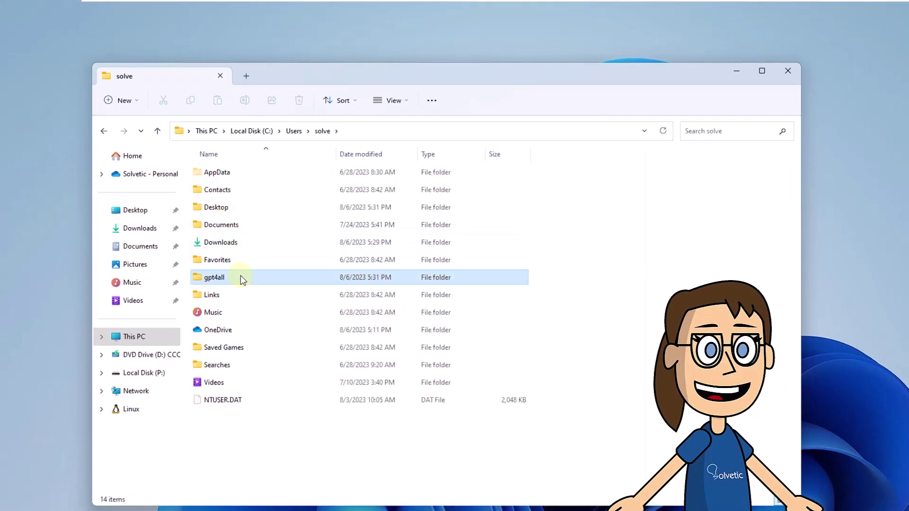
{"action": "double_click", "coordinate": [241, 275]}
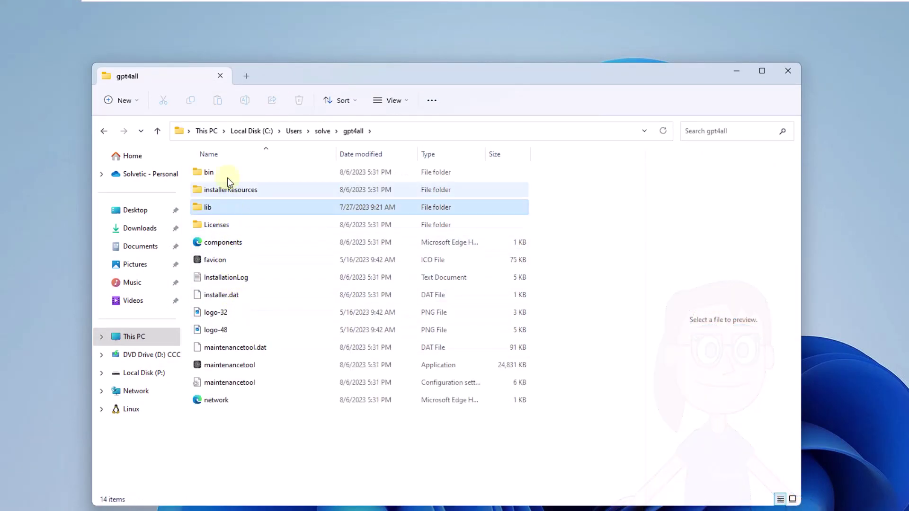
{"action": "double_click", "coordinate": [227, 171]}
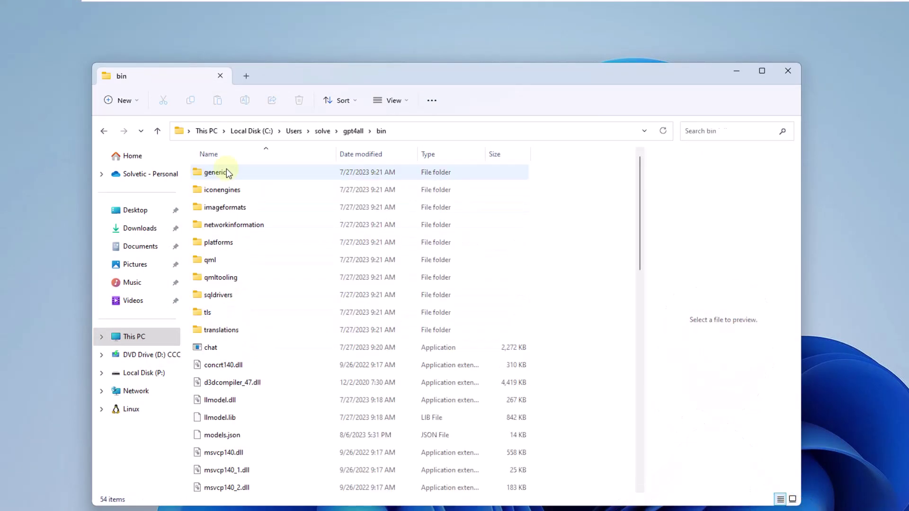
{"action": "left_click", "coordinate": [283, 347]}
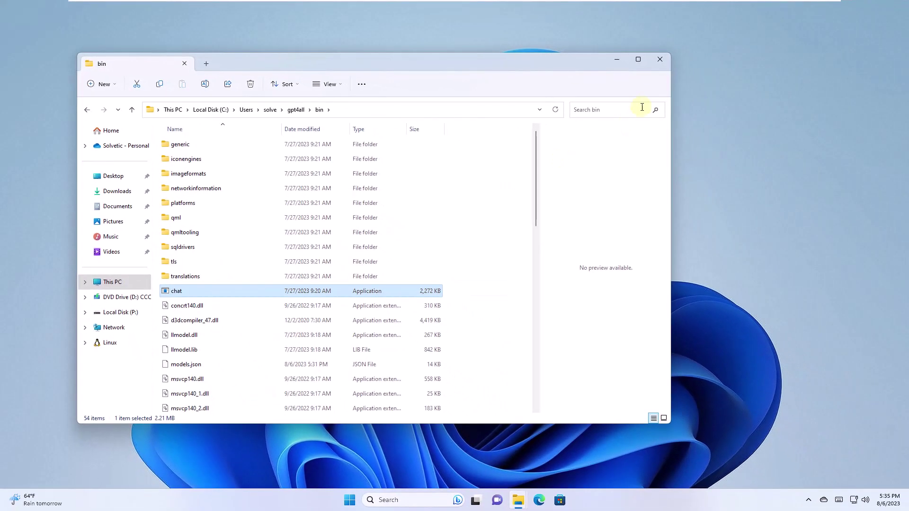
{"action": "left_click", "coordinate": [661, 61]}
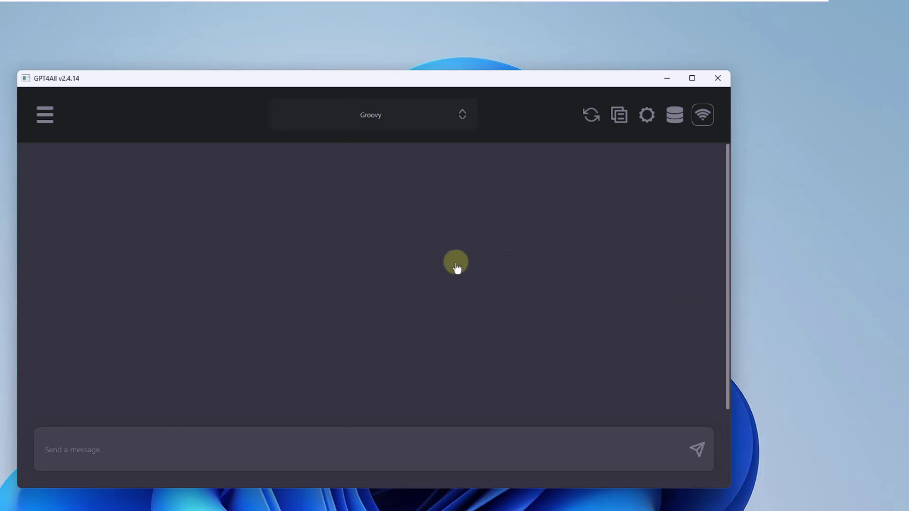
Switch the chat model to ChatGPT-3.5 Turbo, send the message "what is Solvetic" and minimize the GPT4All window
{"action": "left_click", "coordinate": [431, 120]}
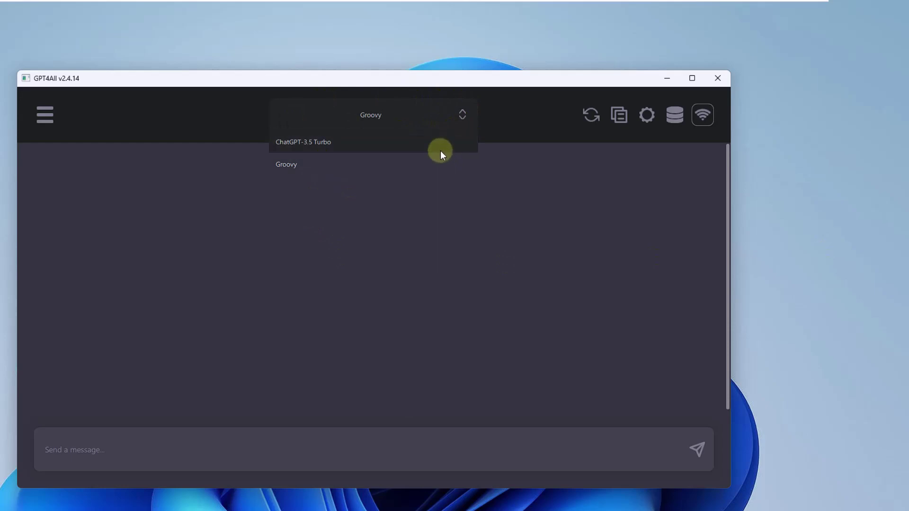
{"action": "left_click", "coordinate": [444, 142]}
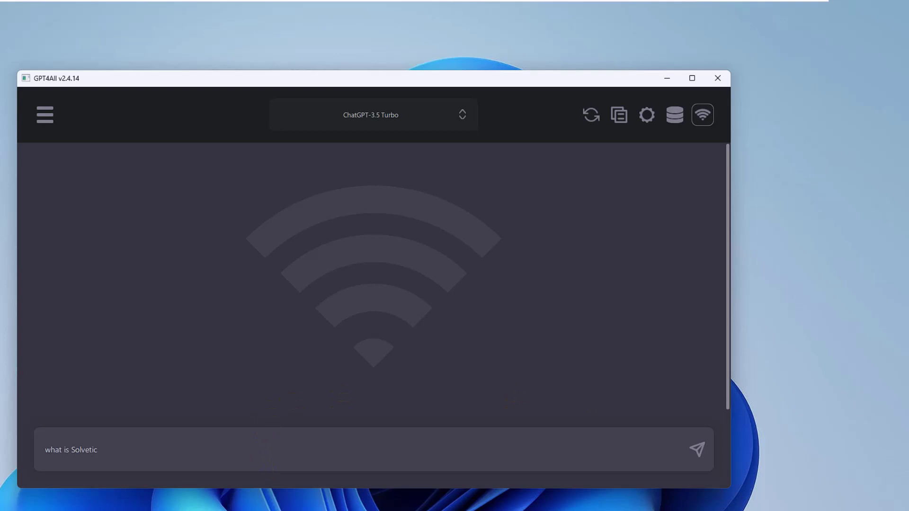
{"action": "key", "text": "Return"}
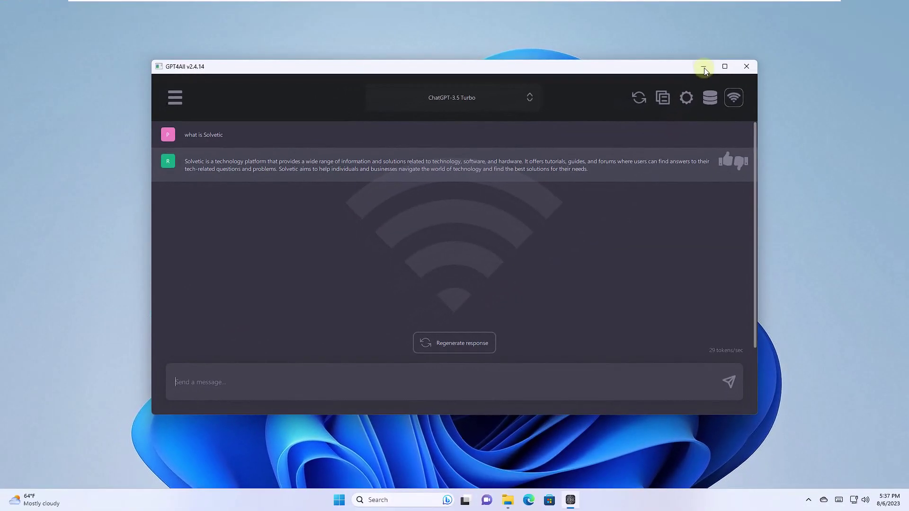
{"action": "left_click", "coordinate": [704, 67]}
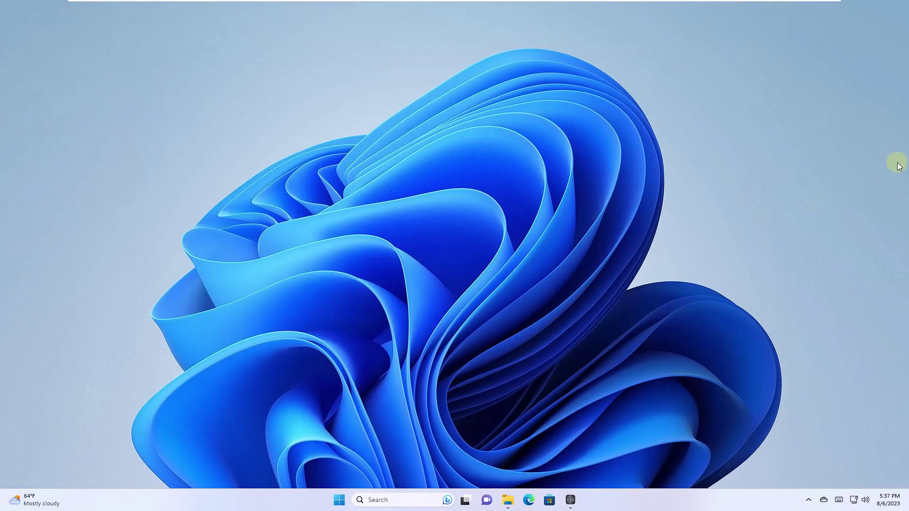